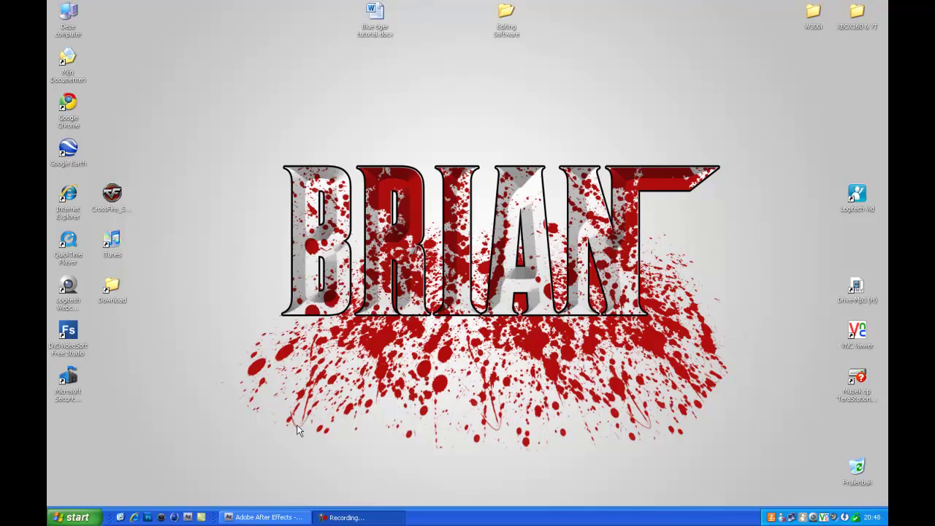
# Switch to After Effects and scrub through Comp 2 to review the finished Unix text write-on and its glow
pyautogui.click(279, 519)
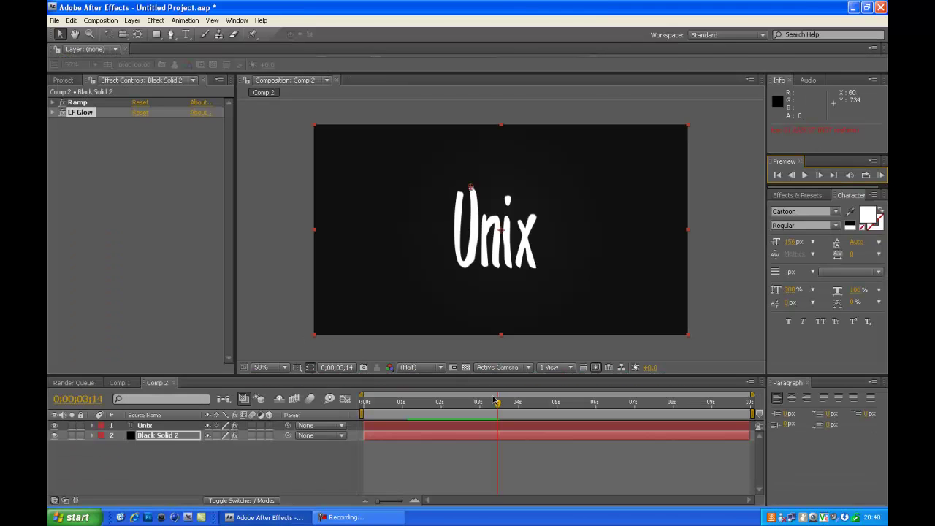
pyautogui.moveTo(498, 407); pyautogui.dragTo(369, 407)
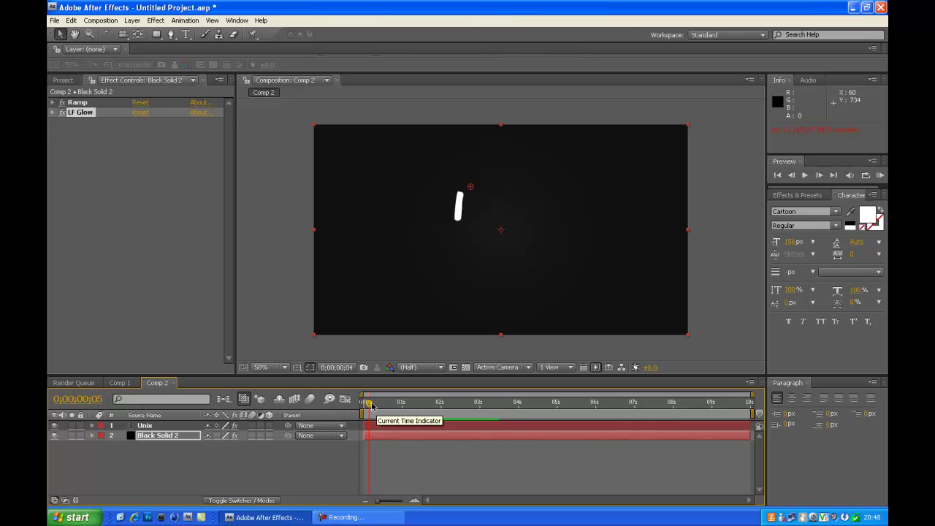
pyautogui.moveTo(371, 404); pyautogui.dragTo(483, 409)
pyautogui.click(488, 410)
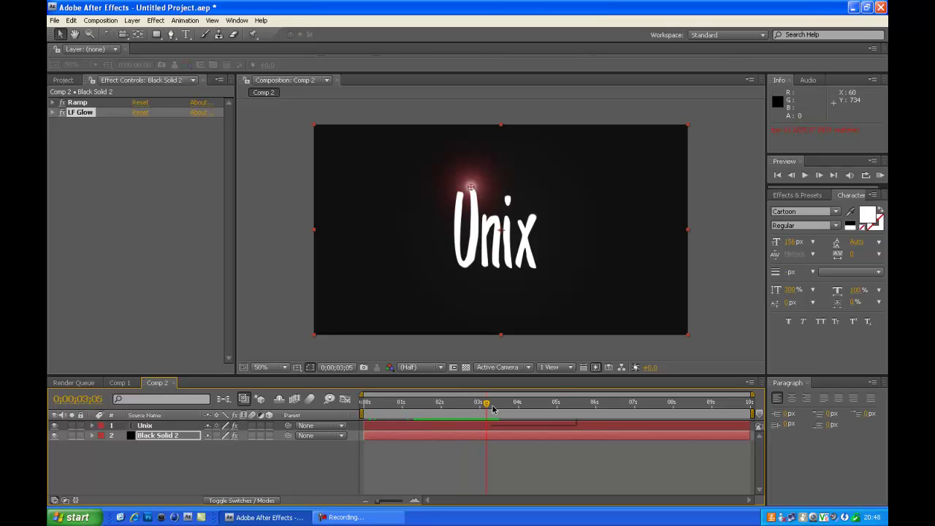
pyautogui.click(492, 410)
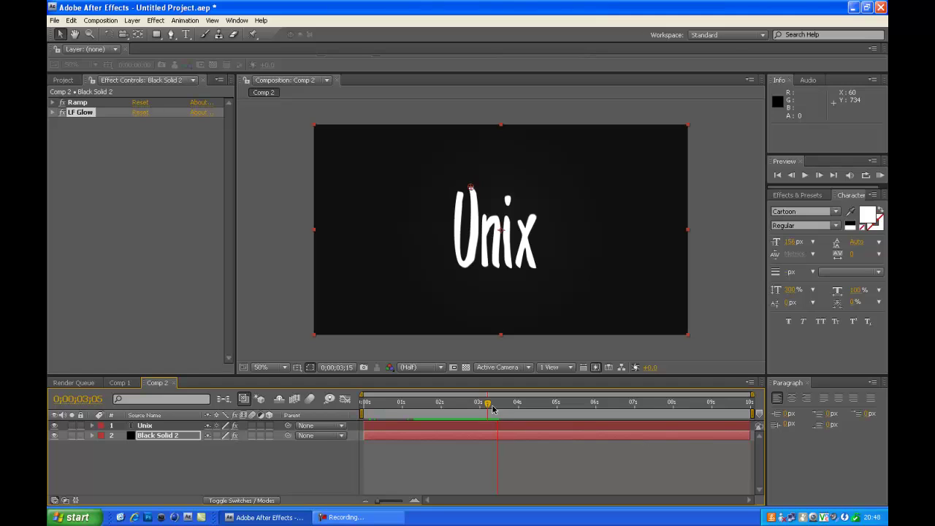
pyautogui.click(499, 410)
# Create a new composition, Comp 3, with the HDV/HDTV 720 29.97 preset and a 10-second duration
pyautogui.click(103, 20)
pyautogui.click(119, 33)
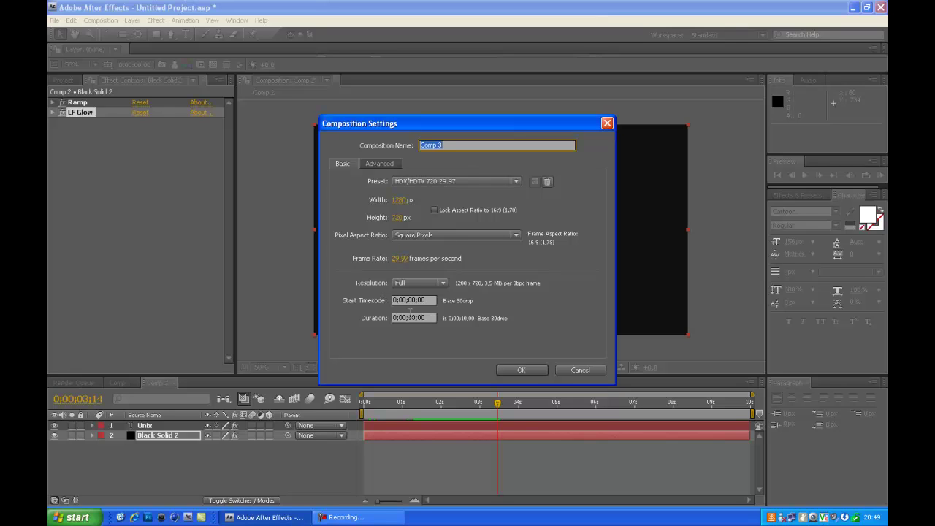
pyautogui.click(509, 367)
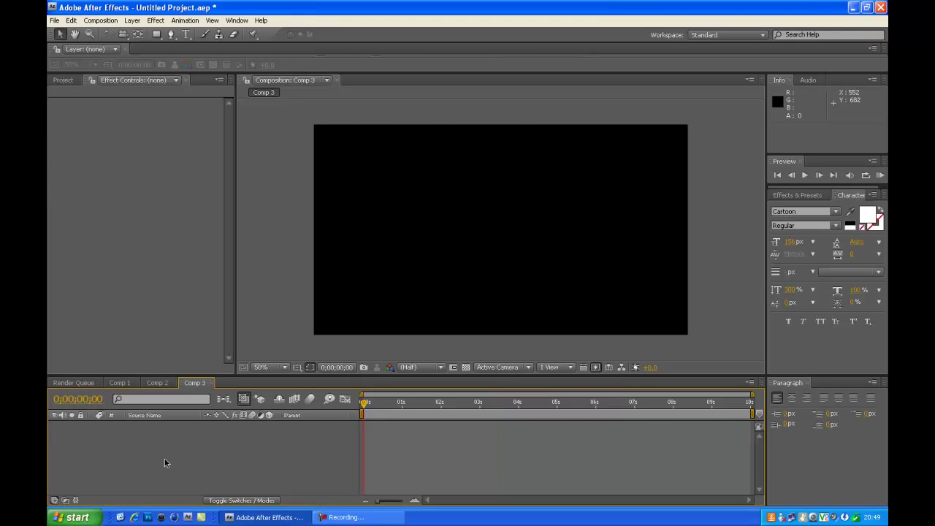
# Add a black solid layer of 1280 x 720 px to Comp 3
pyautogui.rightClick(172, 425)
pyautogui.moveTo(208, 432)
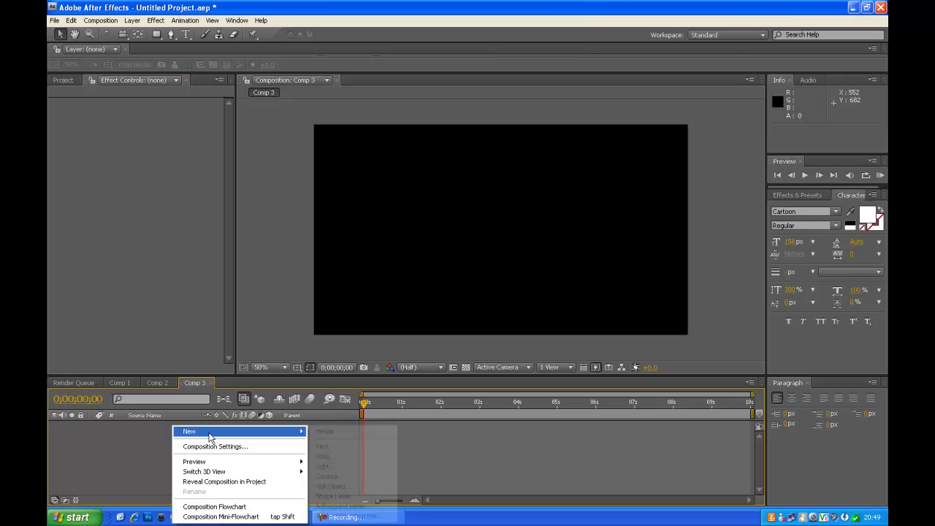
pyautogui.click(335, 457)
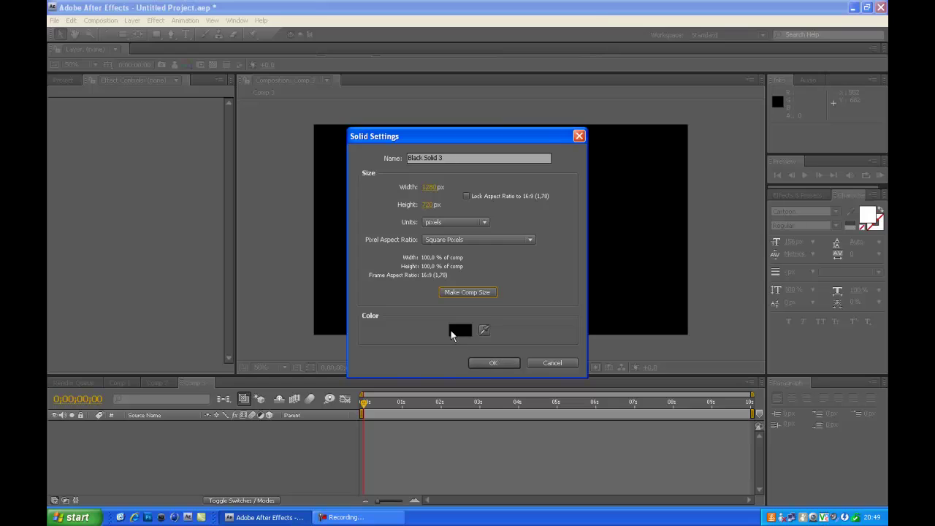
pyautogui.click(496, 364)
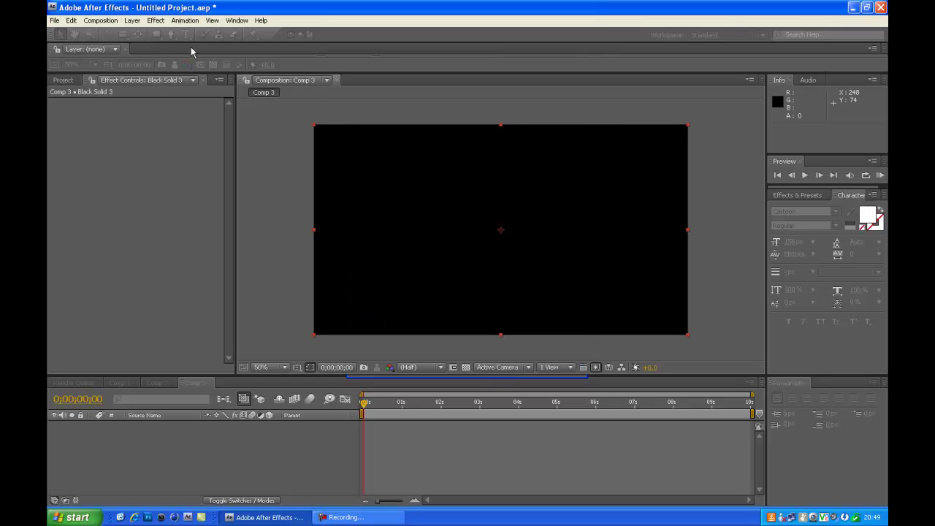
# Apply the Ramp effect to the black solid and set its shape to Radial Ramp
pyautogui.click(156, 21)
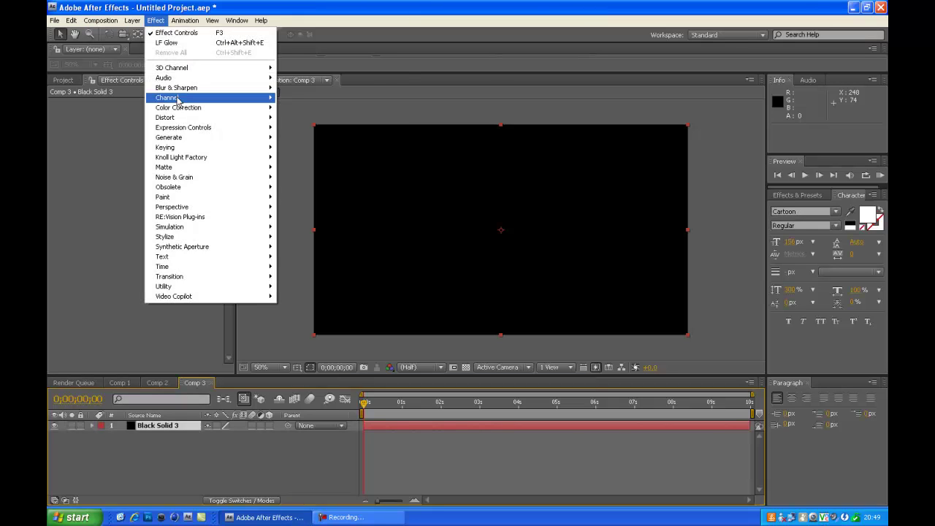
pyautogui.moveTo(179, 141)
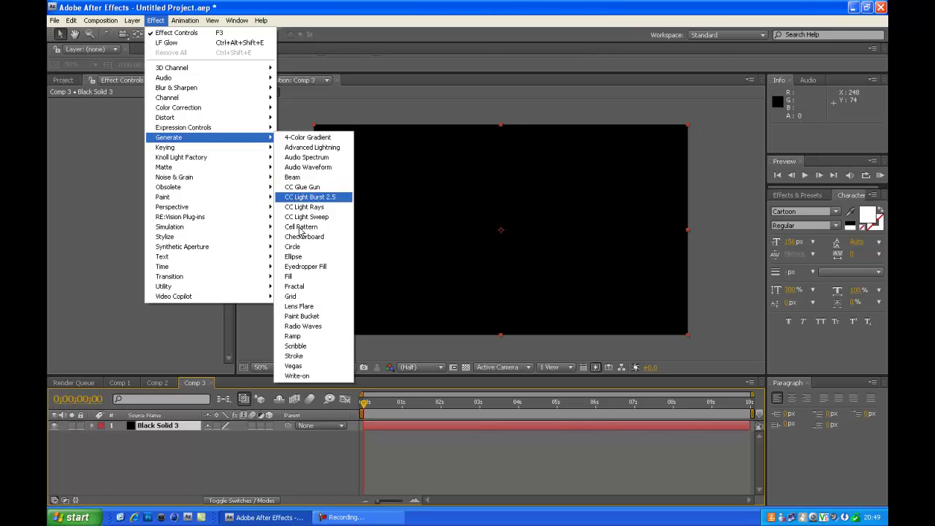
pyautogui.click(296, 335)
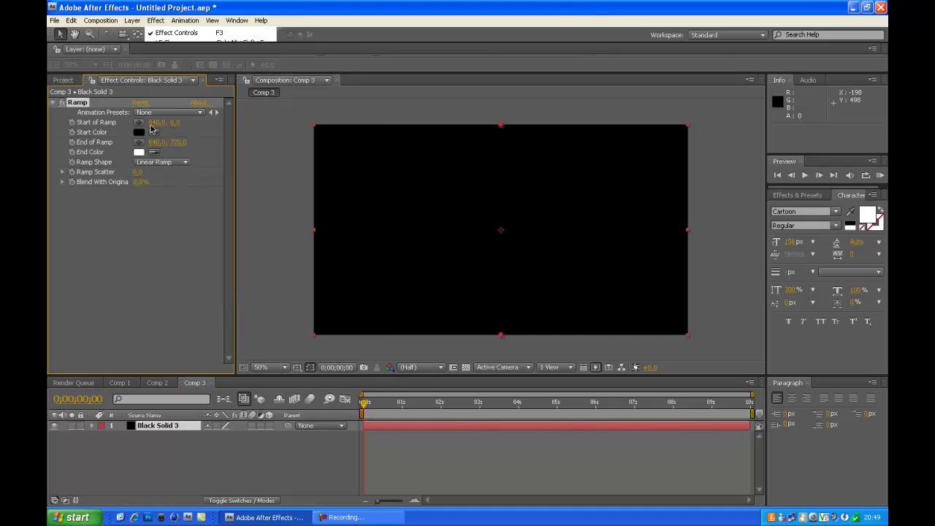
pyautogui.click(161, 162)
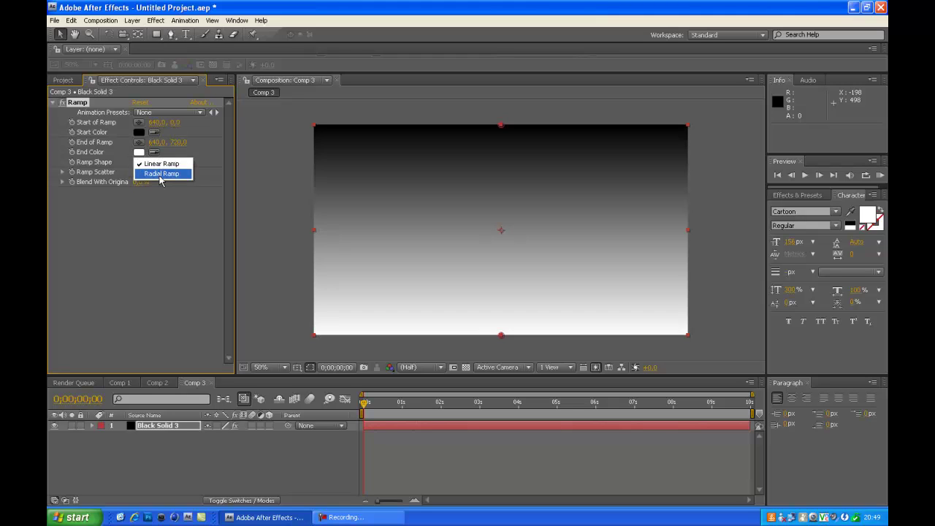
pyautogui.click(176, 173)
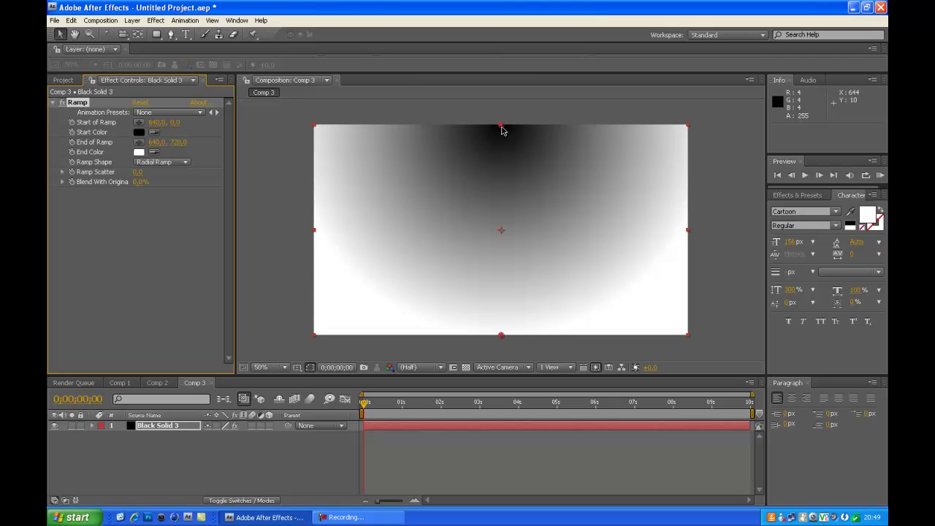
# Show the title/action safe guides and move the ramp's start point to the composition centre at 640, 360
pyautogui.click(300, 370)
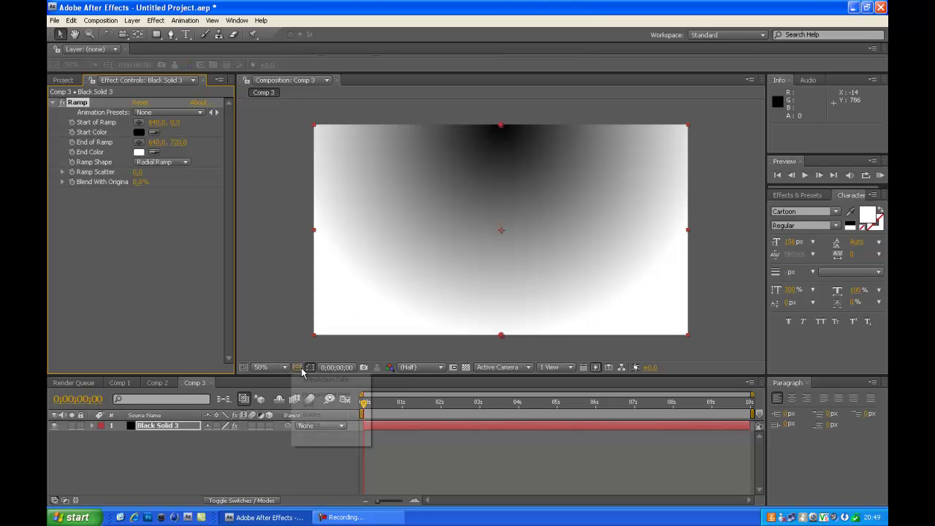
pyautogui.click(324, 379)
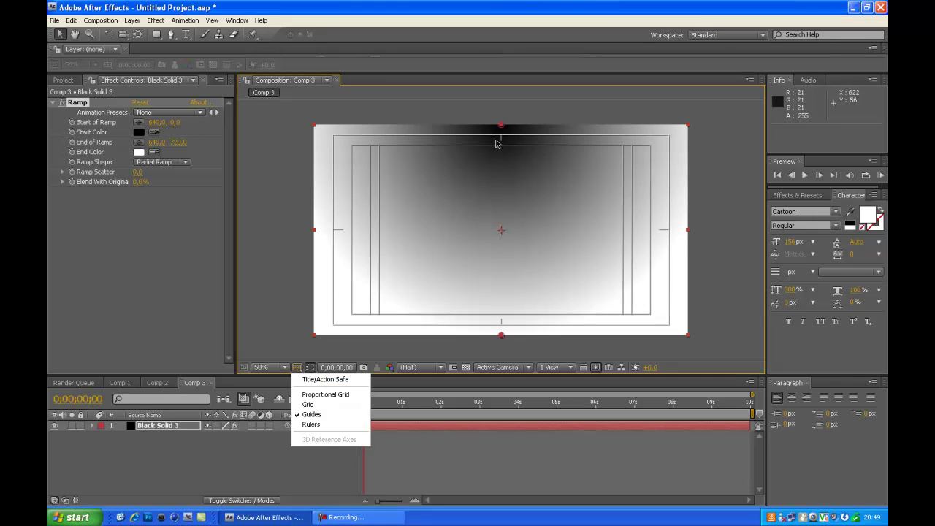
pyautogui.moveTo(501, 127); pyautogui.dragTo(503, 233)
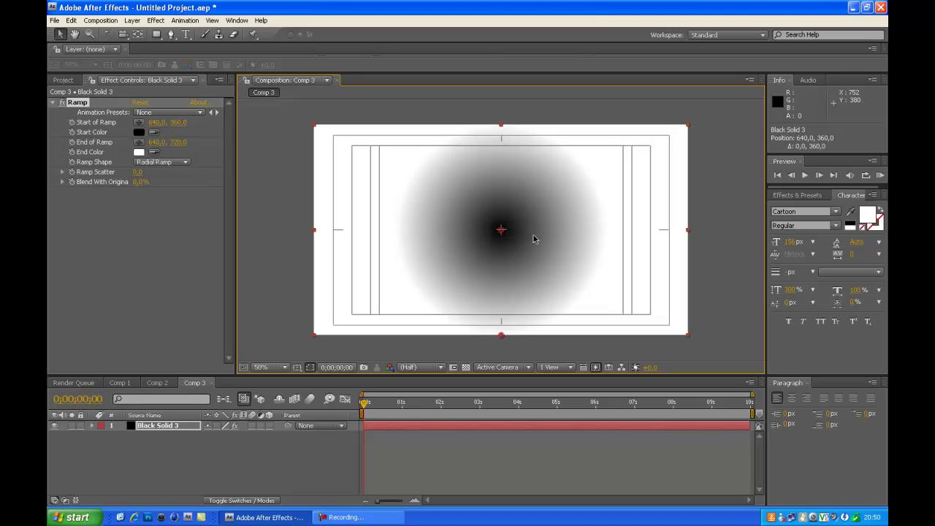
# Nudge the ramp's start point slightly upward onto the centre mark and hide the title/action safe guides
pyautogui.scroll(2, 537, 239)
pyautogui.scroll(2, 529, 239)
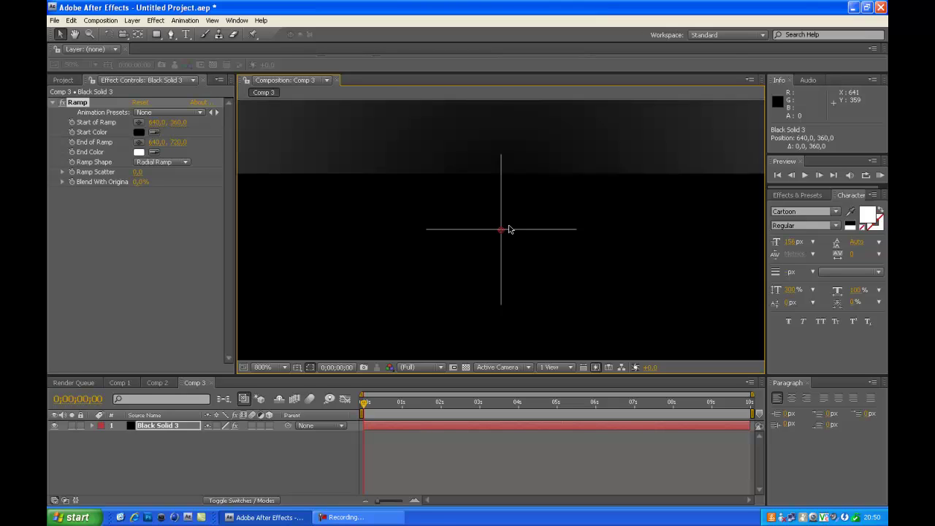
pyautogui.click(509, 229)
pyautogui.press('Up')
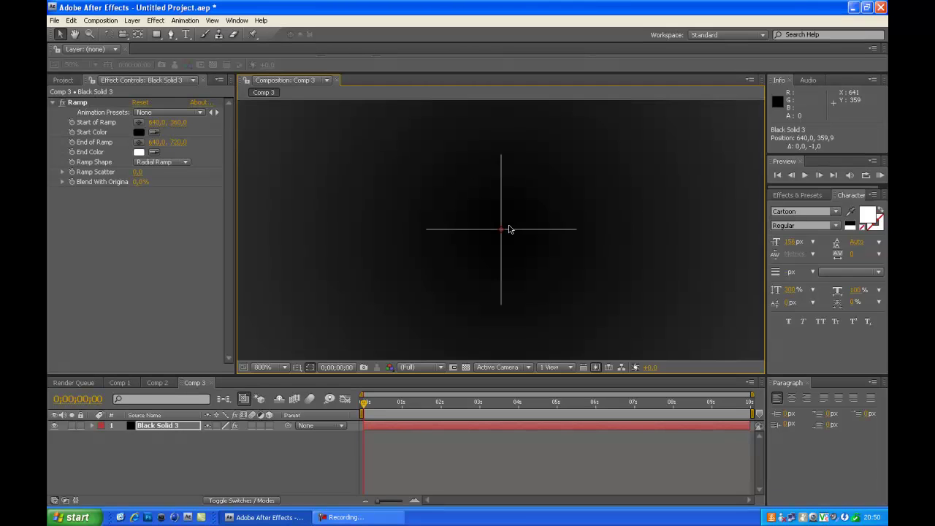
pyautogui.press(',')
pyautogui.press(',')
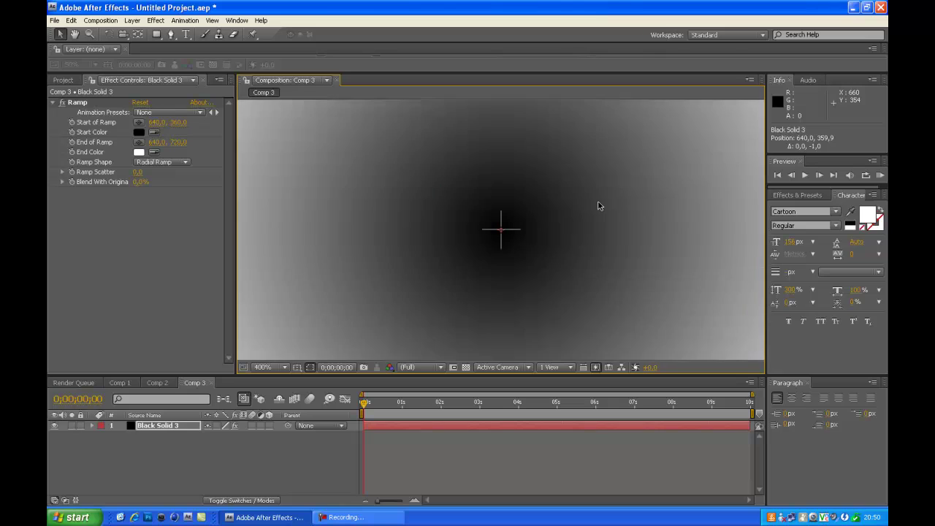
pyautogui.press(',')
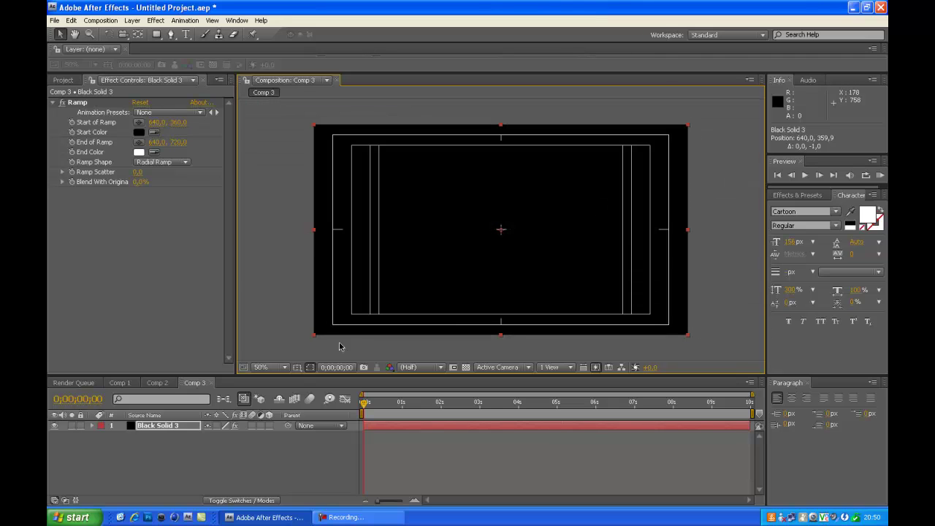
pyautogui.click(297, 367)
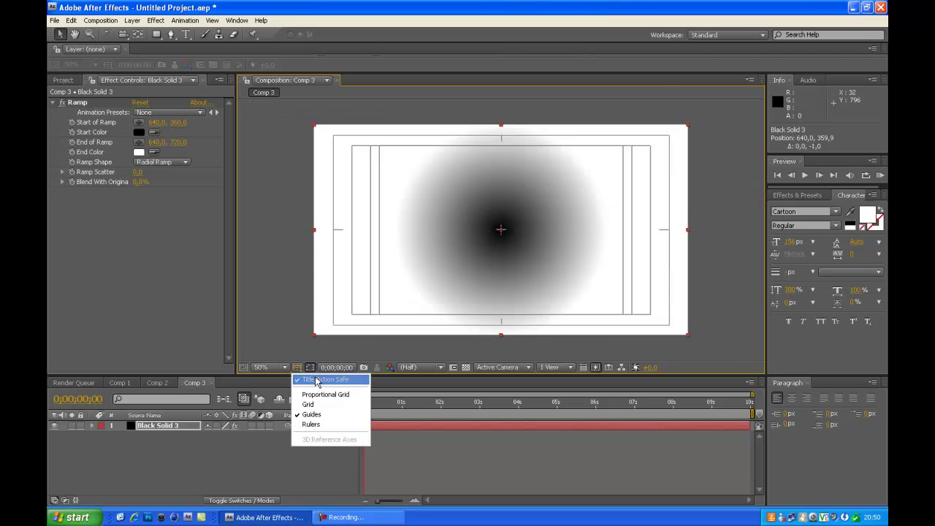
pyautogui.click(315, 379)
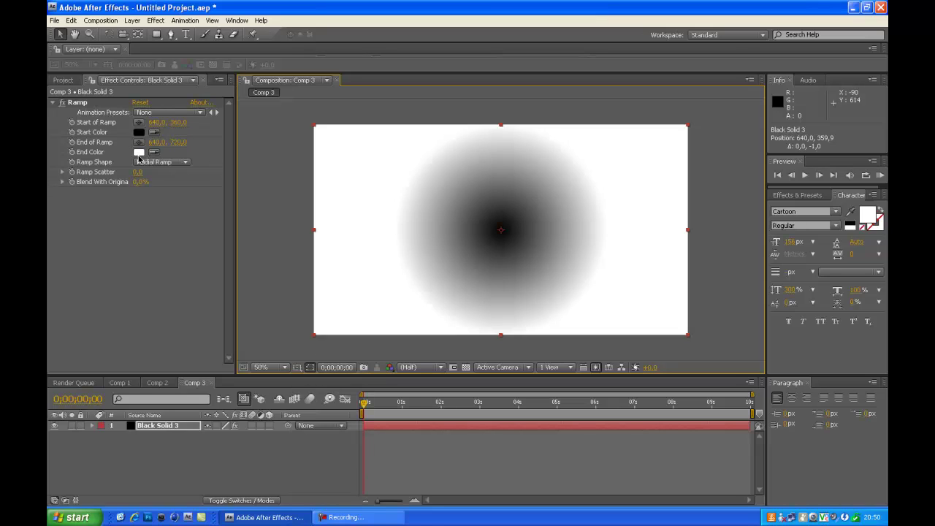
# Set the ramp's end color to dark grey 171717
pyautogui.click(138, 152)
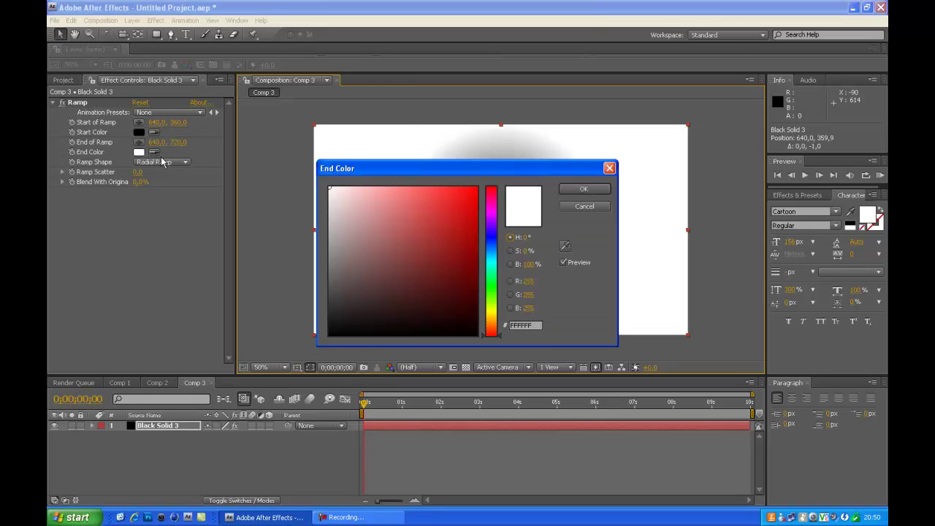
pyautogui.click(346, 320)
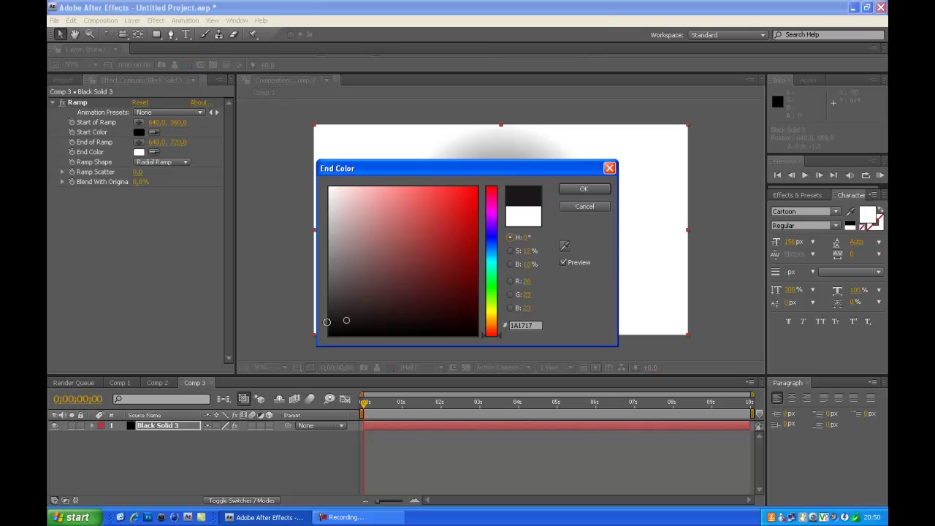
pyautogui.click(326, 321)
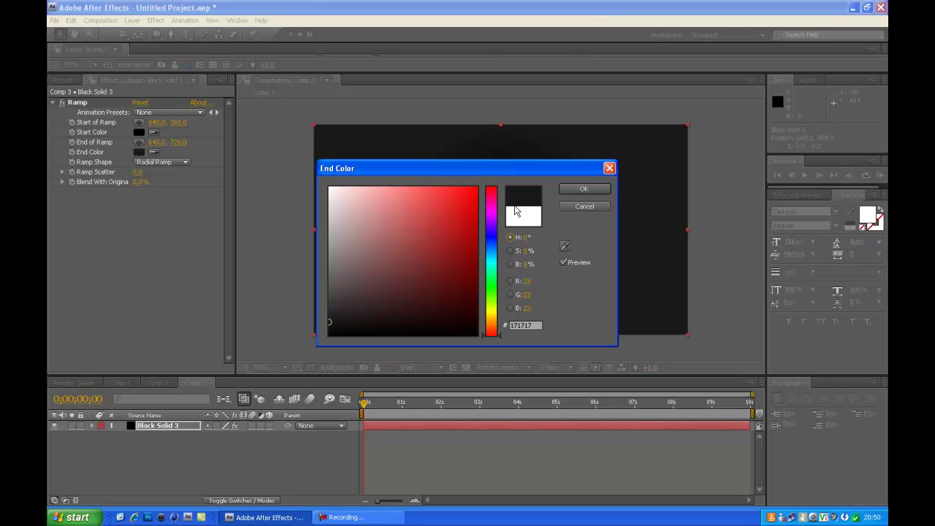
pyautogui.click(583, 189)
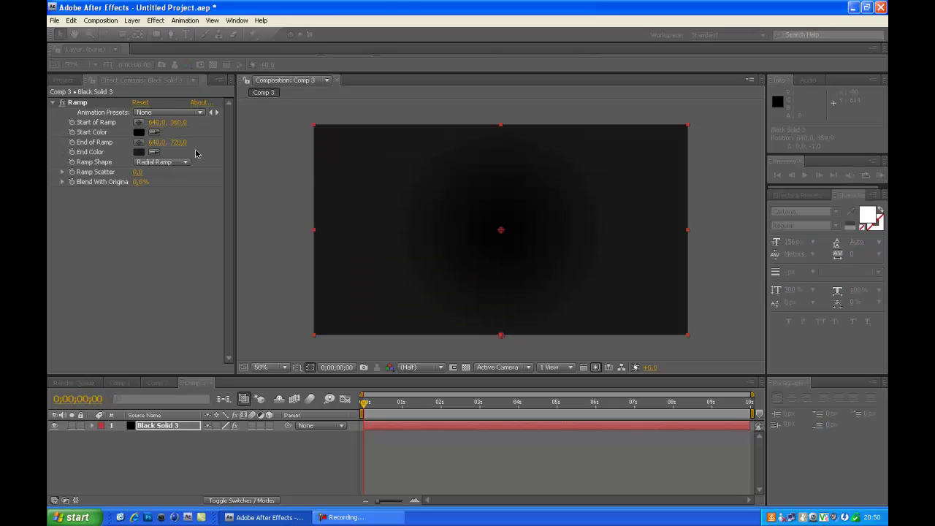
# Set the ramp's start color to a slightly lighter dark grey, about 1E1E1E, and collapse the Ramp effect's settings
pyautogui.click(138, 132)
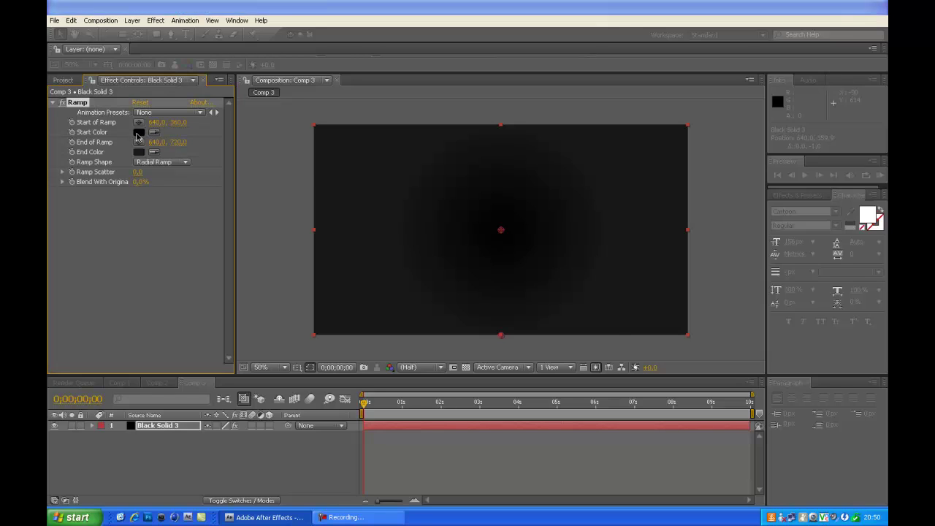
pyautogui.moveTo(333, 329); pyautogui.dragTo(318, 315)
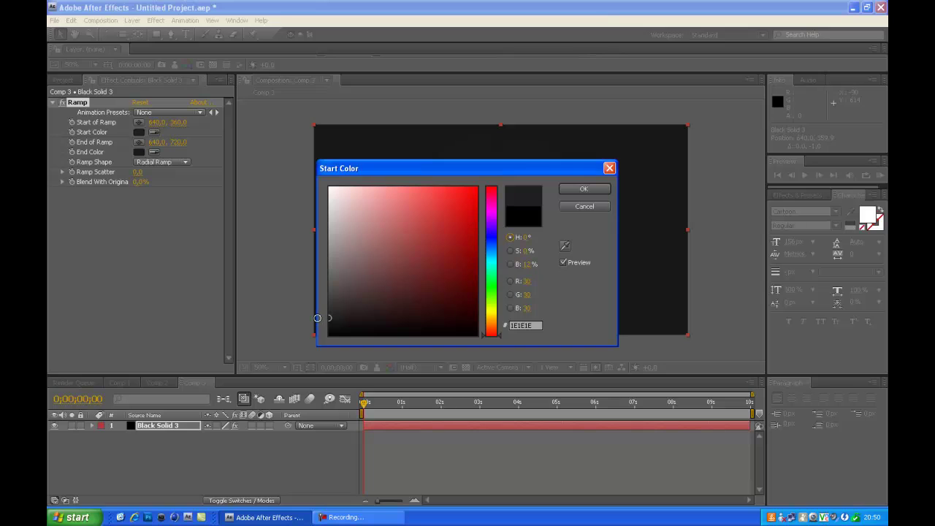
pyautogui.click(573, 192)
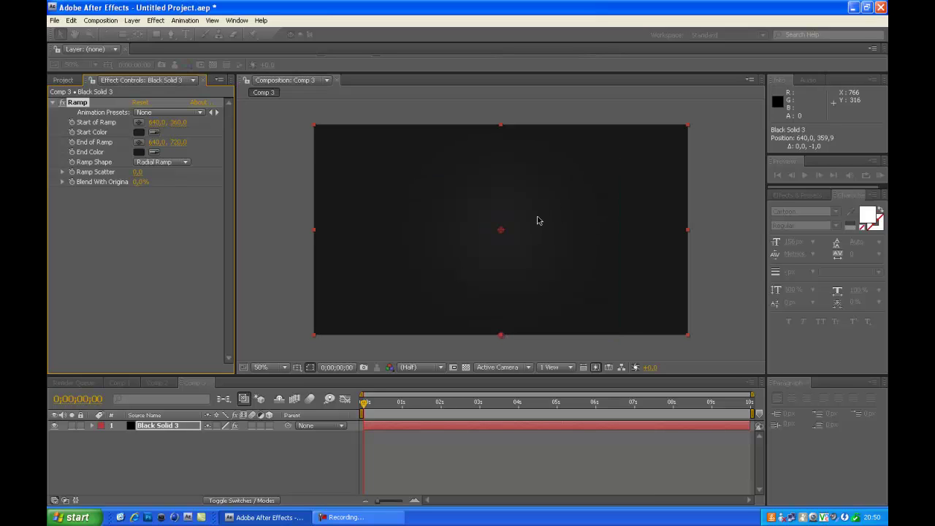
pyautogui.click(53, 103)
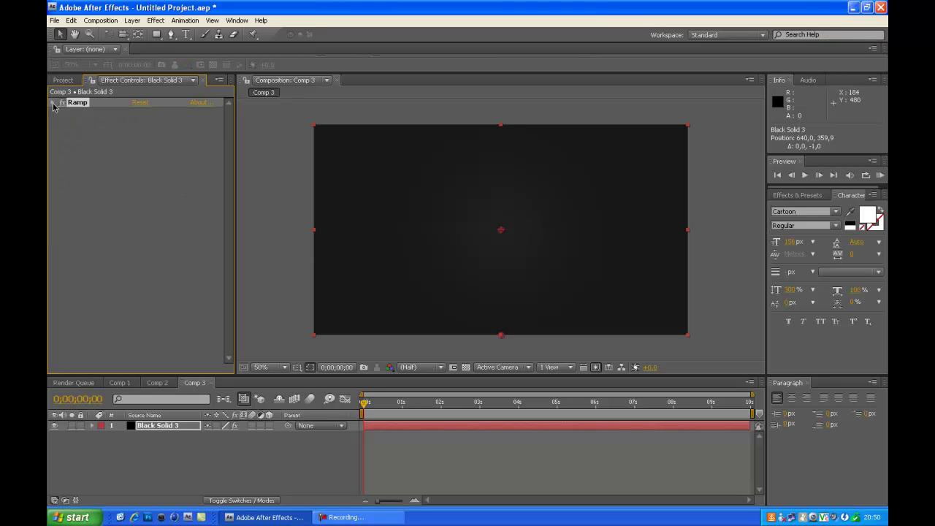
# Add a white text layer reading "Unix" and move it to the middle of the composition, at about 472, 476
pyautogui.click(186, 34)
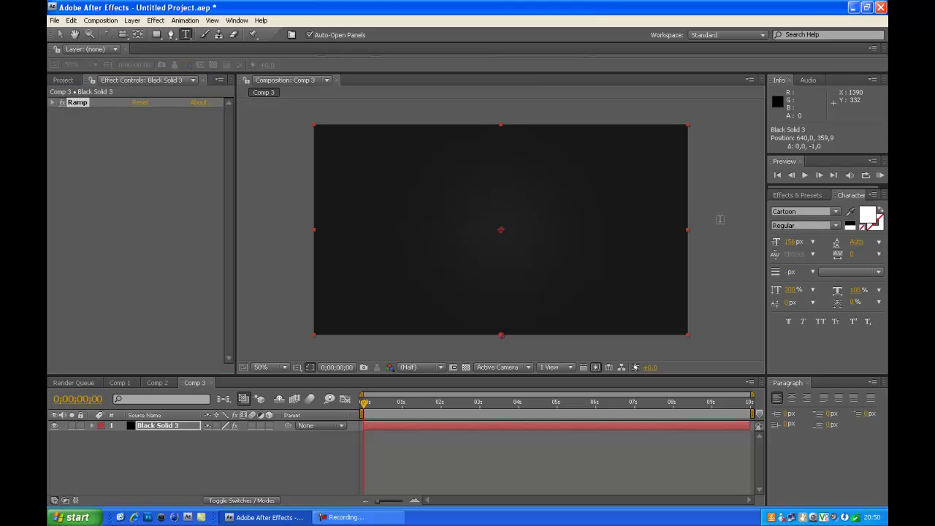
pyautogui.click(431, 242)
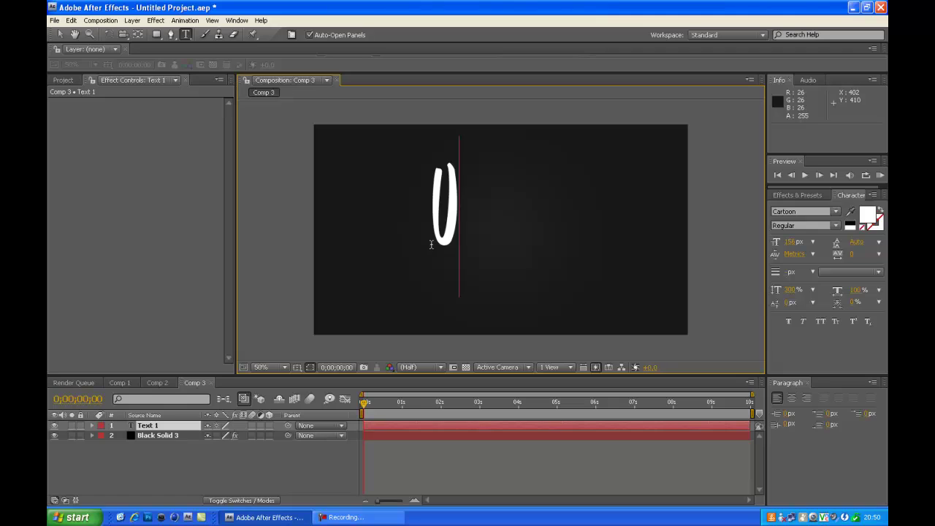
pyautogui.write('nd')
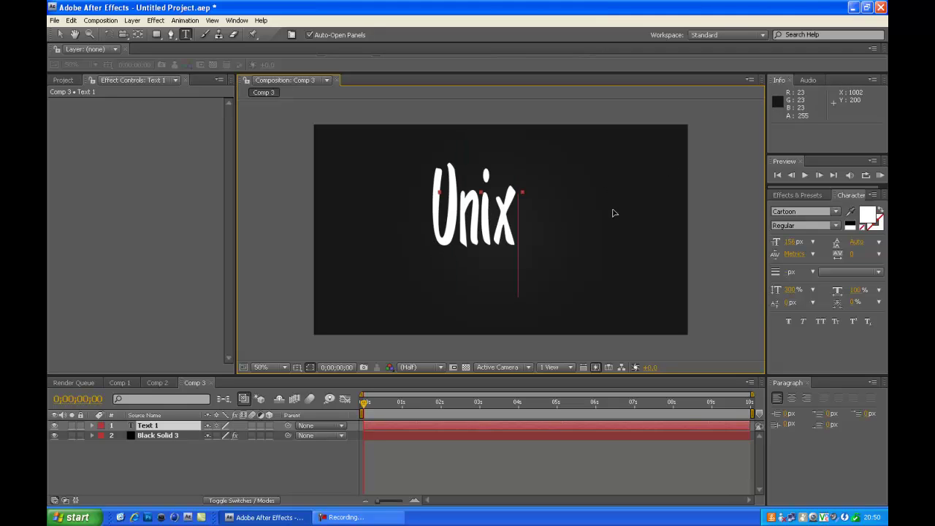
pyautogui.moveTo(613, 210); pyautogui.dragTo(626, 201)
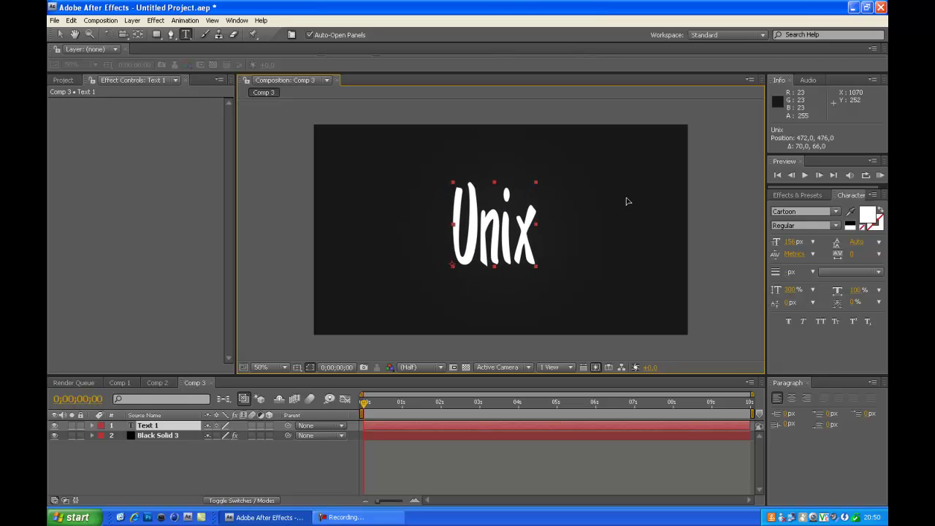
# Start an open Pen tool mask path on the Unix text layer, tracing the letter U from its upper-left end to its upper-right end
pyautogui.click(531, 219)
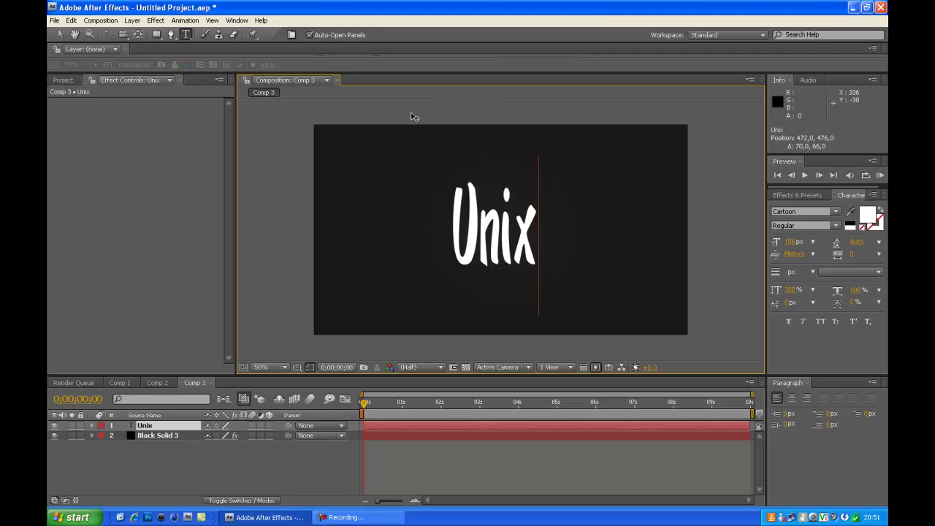
pyautogui.click(172, 36)
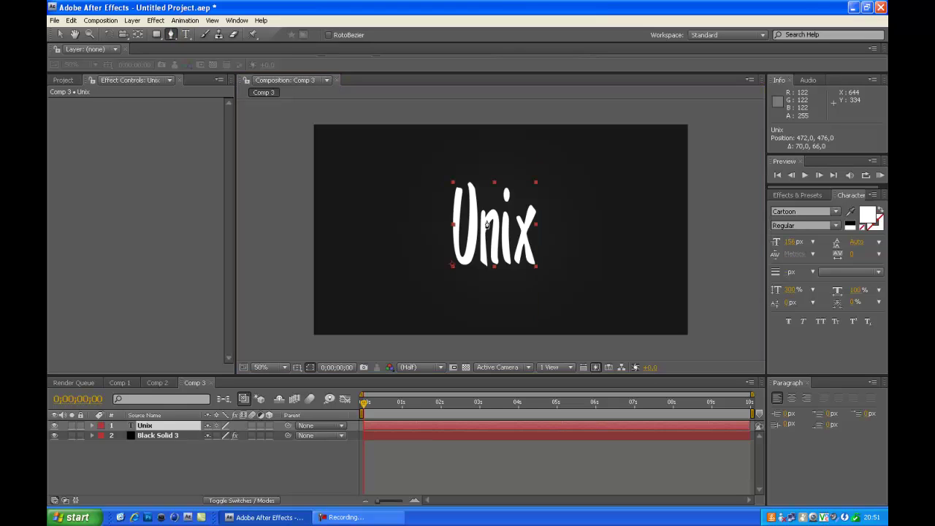
pyautogui.scroll(1, 472, 233)
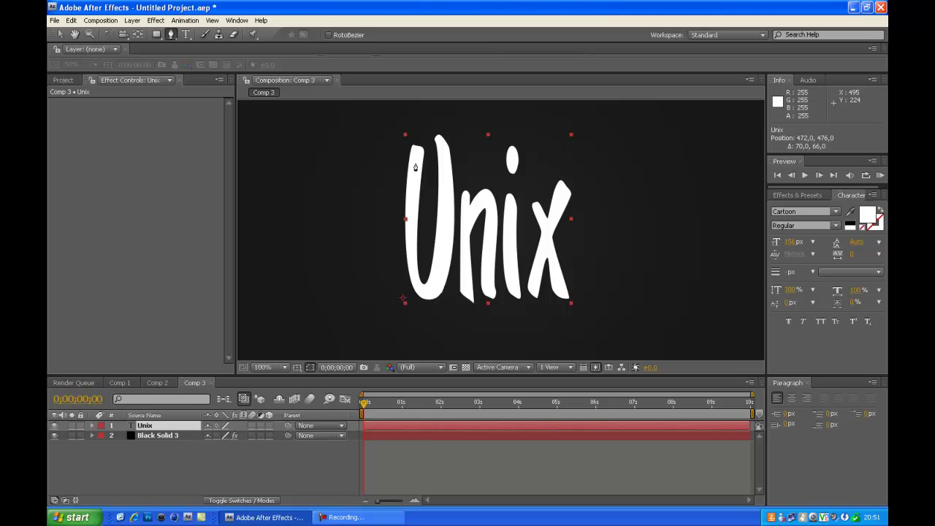
pyautogui.click(416, 150)
pyautogui.click(414, 173)
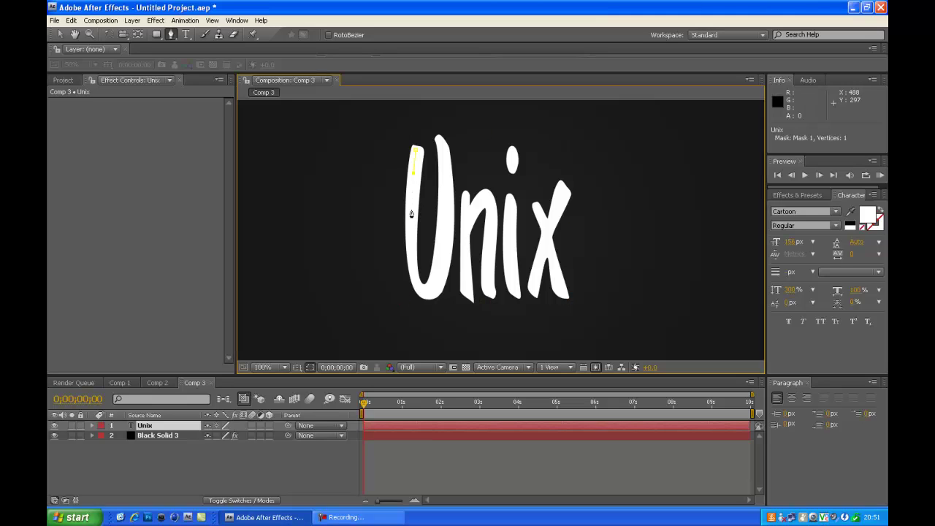
pyautogui.click(412, 193)
pyautogui.click(411, 238)
pyautogui.click(414, 268)
pyautogui.click(442, 254)
pyautogui.click(448, 184)
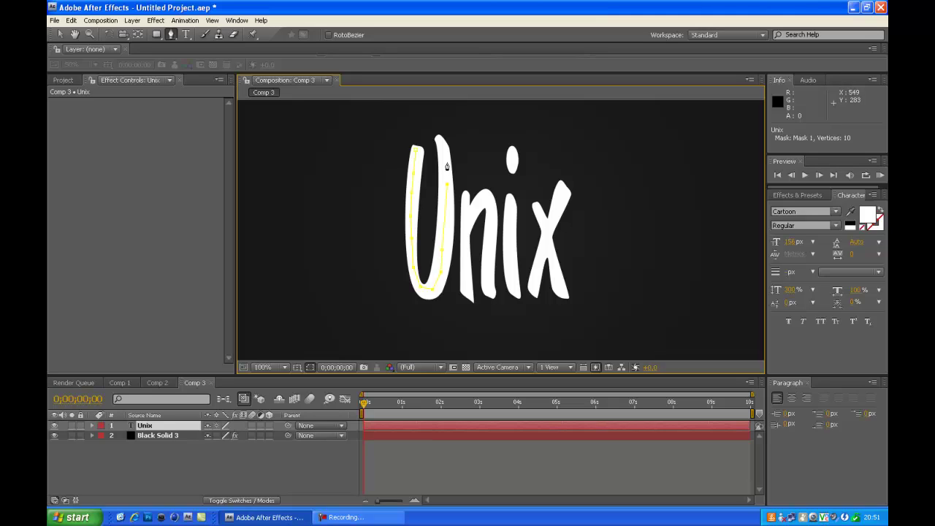
pyautogui.click(448, 162)
pyautogui.click(441, 142)
# Continue the mask path from the U across to the letter n, tracing its stem, arch and right leg
pyautogui.click(459, 138)
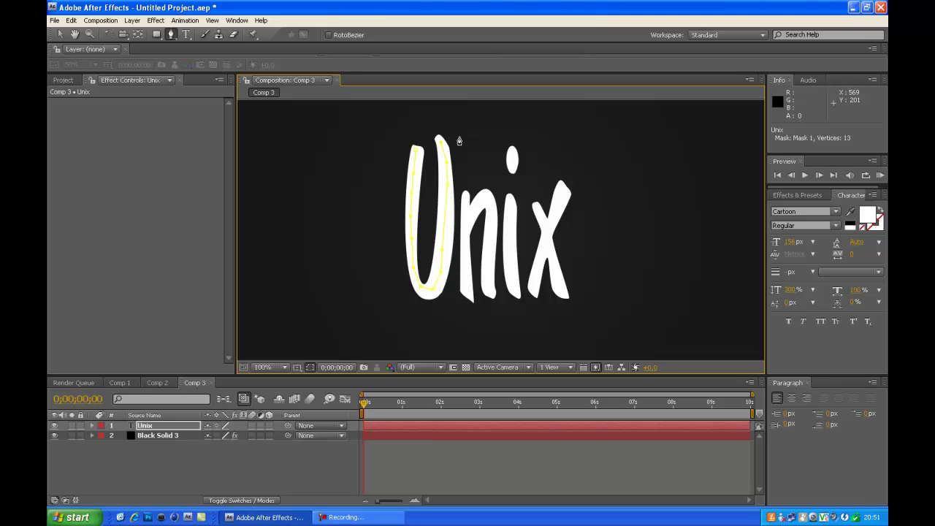
pyautogui.click(462, 183)
pyautogui.click(466, 199)
pyautogui.click(464, 240)
pyautogui.click(465, 288)
pyautogui.click(473, 216)
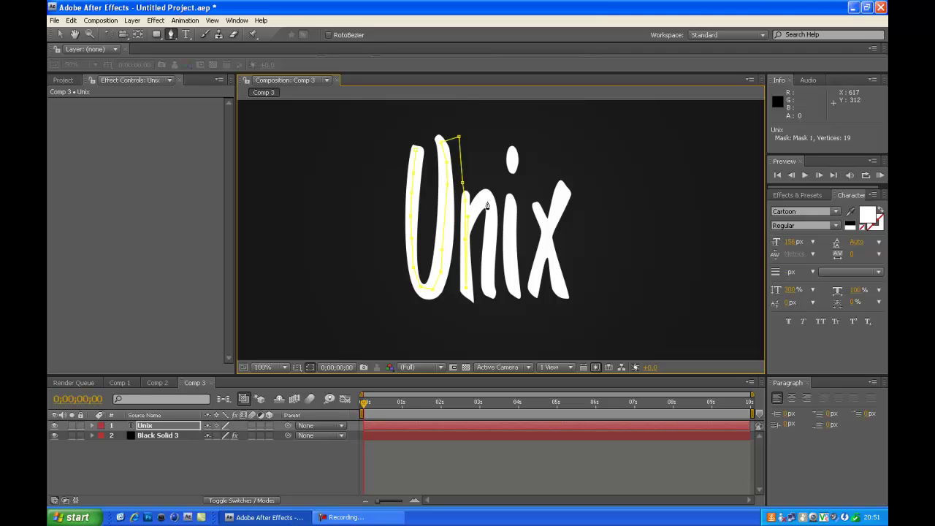
pyautogui.click(488, 222)
pyautogui.click(487, 248)
pyautogui.click(490, 291)
pyautogui.click(487, 276)
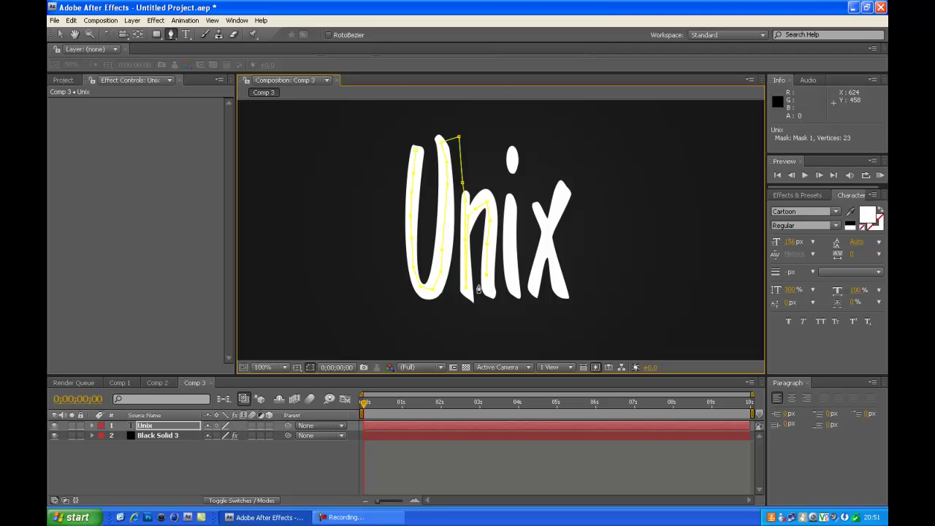
# Extend the mask path to the base of the letter i and trace upward through its stem to the dot
pyautogui.click(515, 303)
pyautogui.click(514, 263)
pyautogui.click(513, 232)
pyautogui.click(512, 209)
pyautogui.click(512, 202)
# Finish the mask path by tracing both diagonals of the letter x, linking them below the letter
pyautogui.click(531, 195)
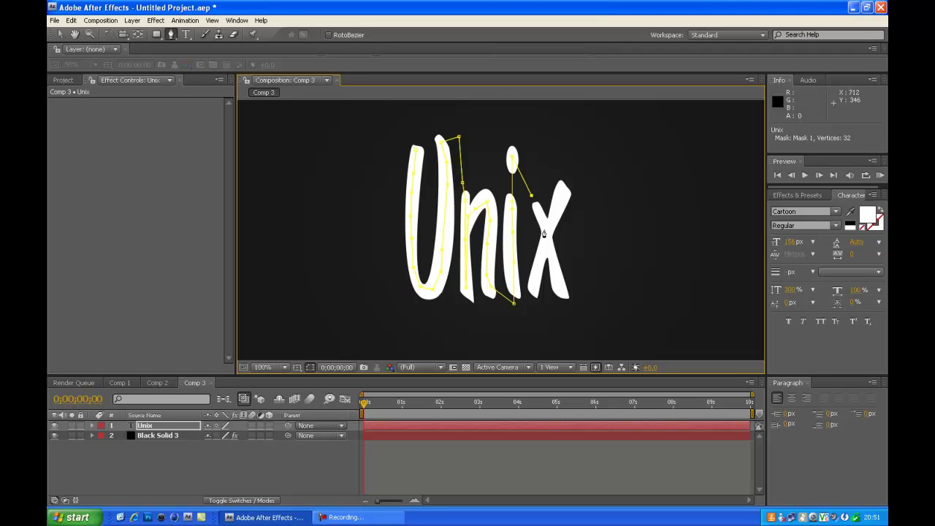
pyautogui.click(545, 225)
pyautogui.click(553, 251)
pyautogui.click(566, 308)
pyautogui.click(533, 304)
pyautogui.click(536, 276)
pyautogui.click(562, 198)
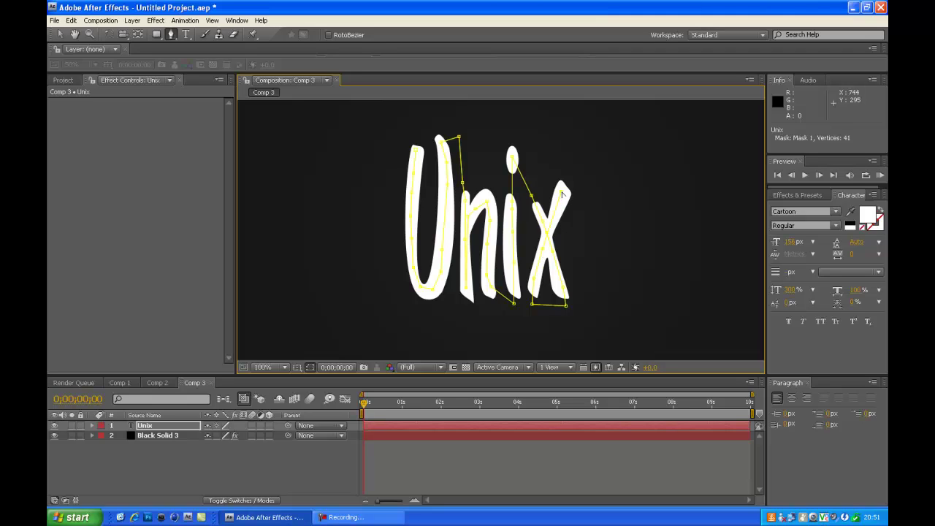
pyautogui.scroll(-1, 504, 231)
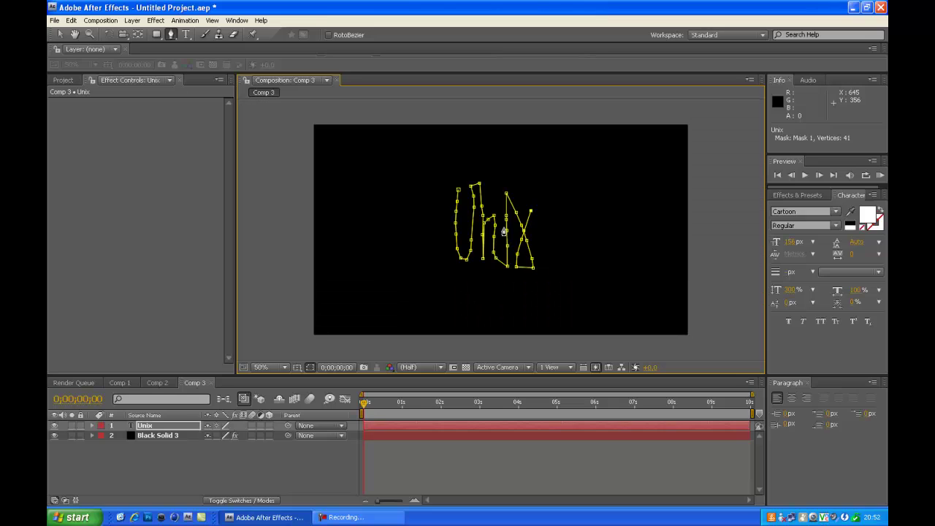
# Apply the Stroke effect to the Unix layer along Mask 1 and set its color to red FF0000
pyautogui.click(156, 20)
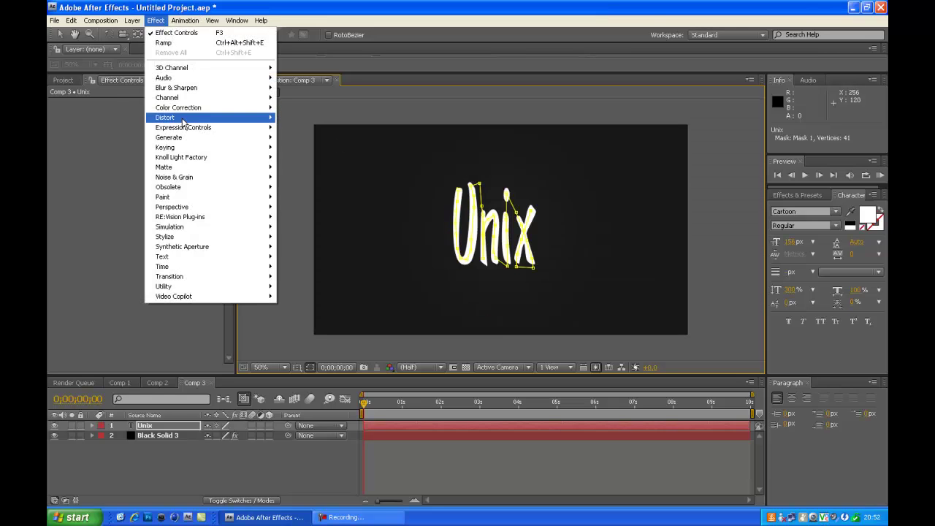
pyautogui.moveTo(184, 138)
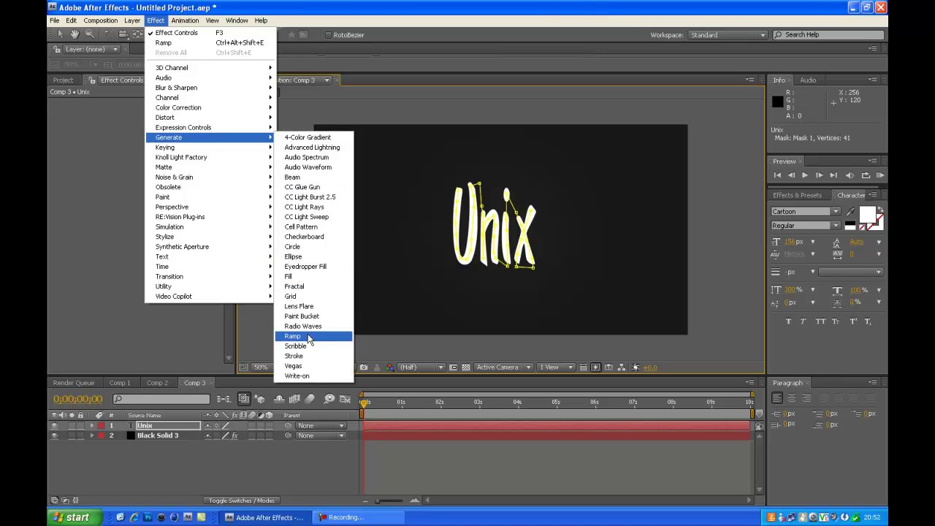
pyautogui.click(294, 355)
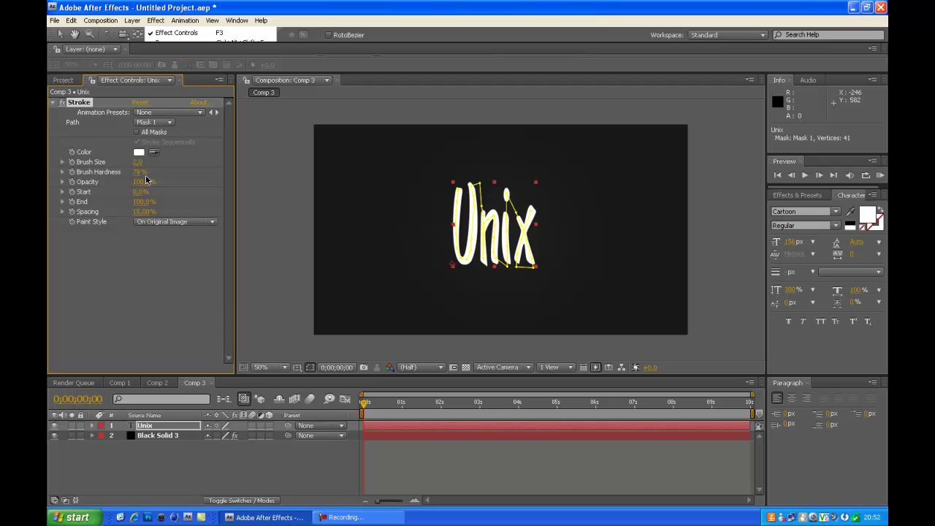
pyautogui.click(140, 153)
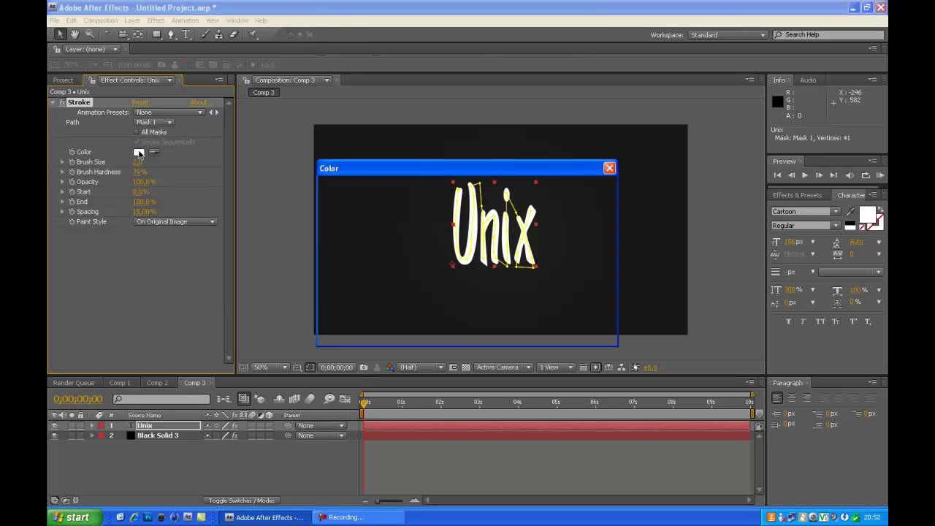
pyautogui.moveTo(473, 204); pyautogui.dragTo(489, 173)
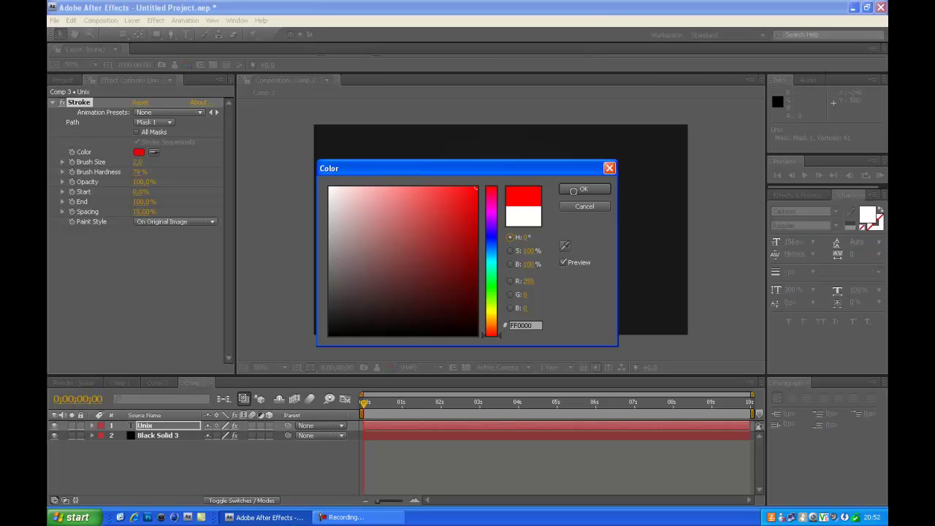
pyautogui.click(582, 190)
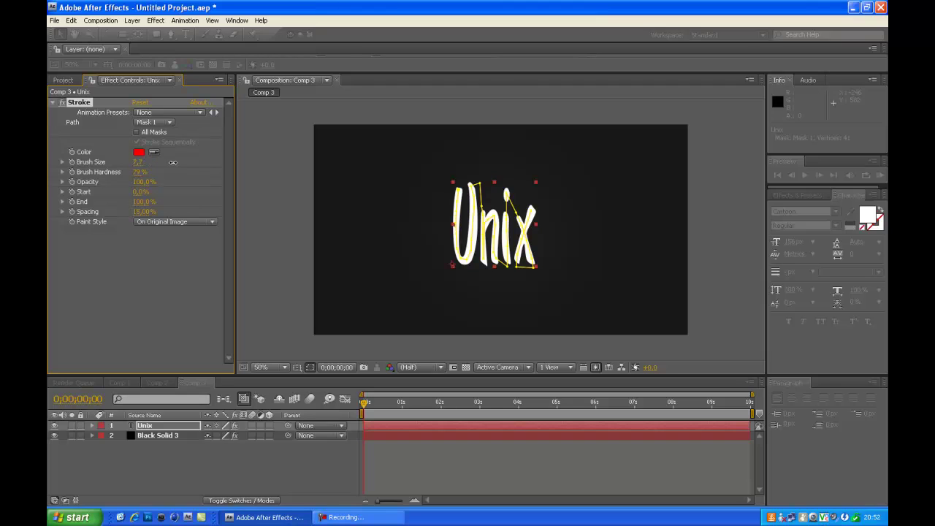
# Increase the stroke's brush size to 18.4 to cover the lettering and set its color to white FFFFFF
pyautogui.moveTo(173, 163); pyautogui.dragTo(241, 167)
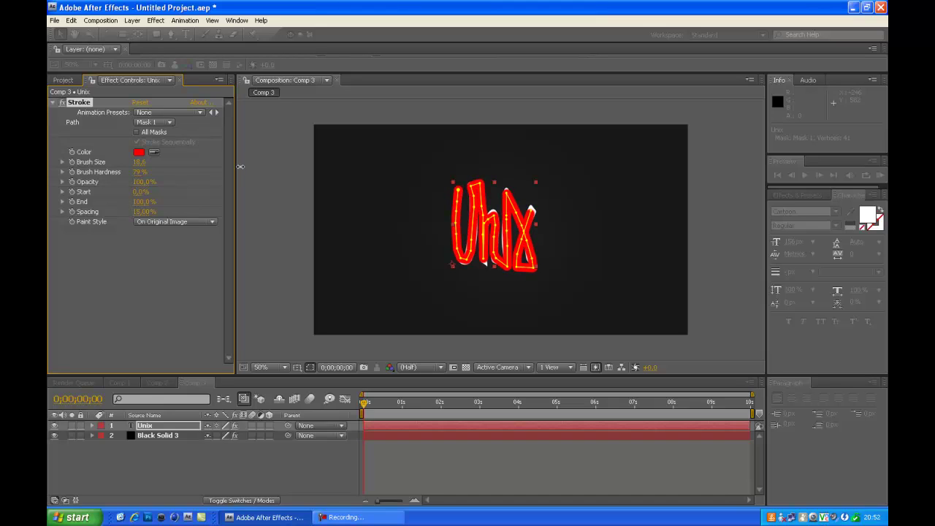
pyautogui.click(139, 153)
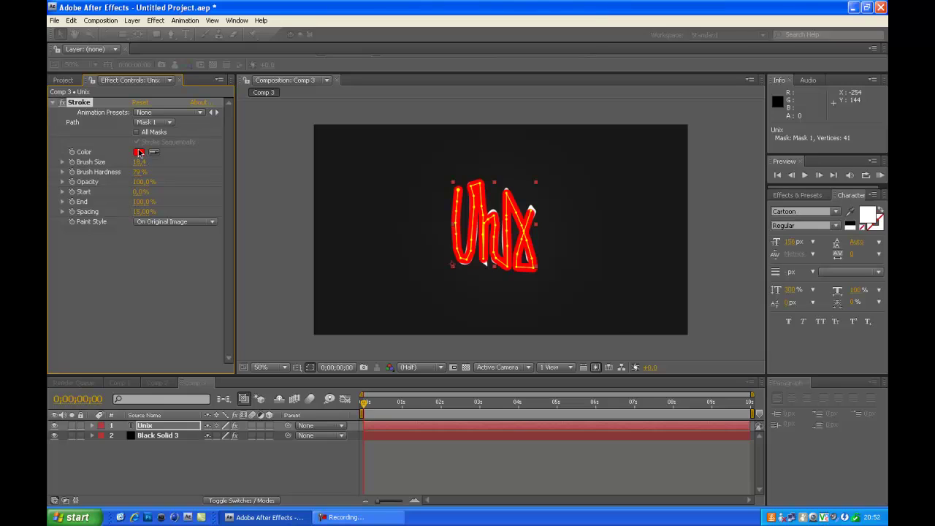
pyautogui.click(354, 212)
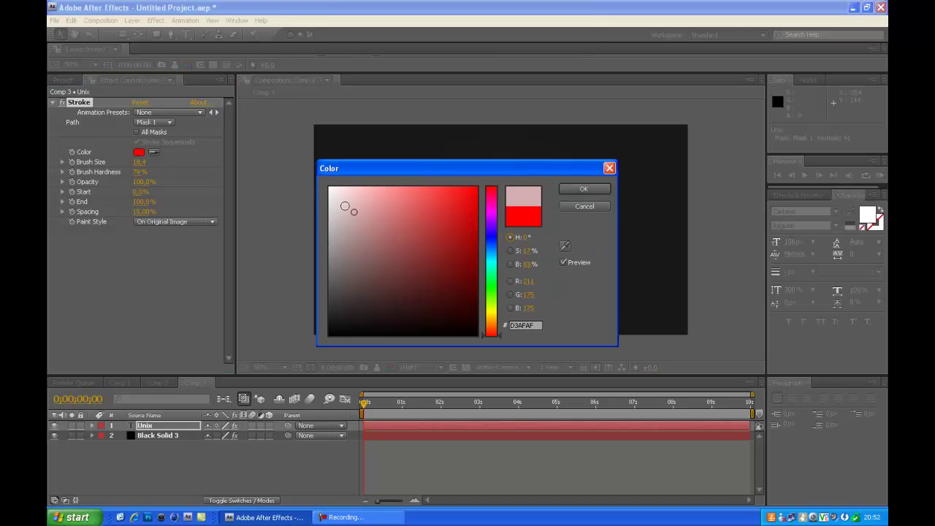
pyautogui.click(330, 187)
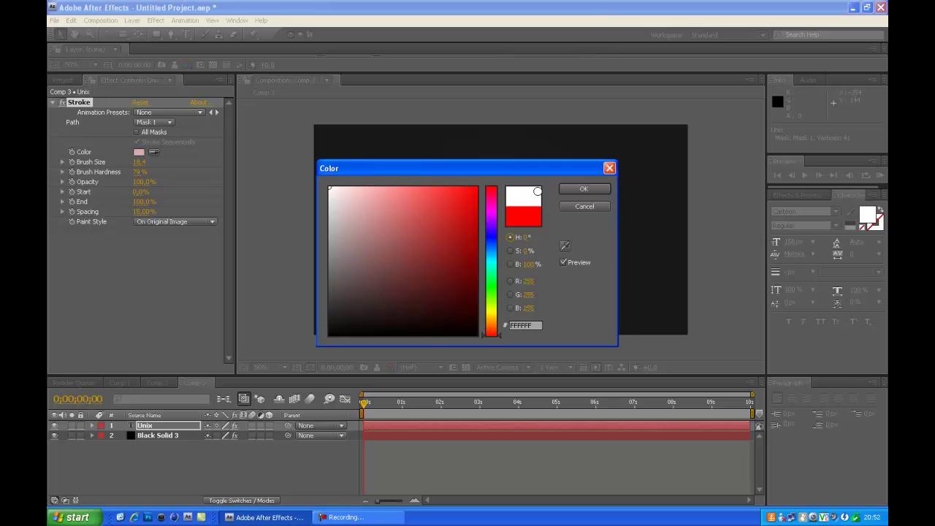
pyautogui.click(585, 191)
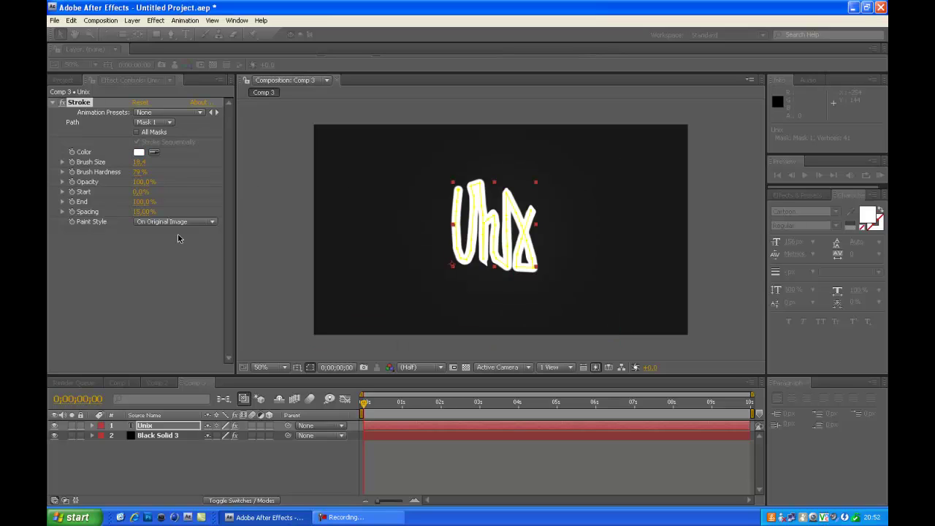
# Set the stroke's paint style to Reveal Original Image and keyframe its End value at 0% at the first frame
pyautogui.click(146, 223)
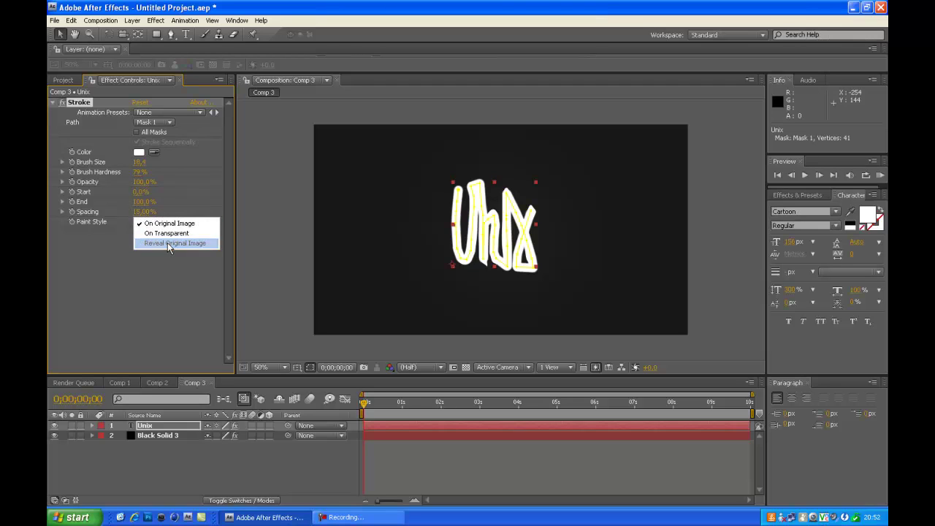
pyautogui.click(167, 244)
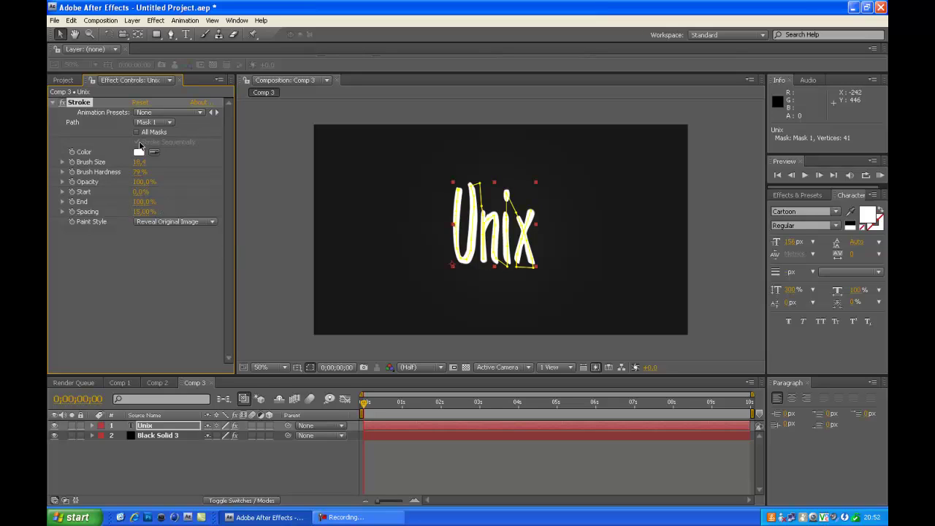
pyautogui.click(72, 202)
pyautogui.moveTo(144, 204); pyautogui.dragTo(50, 206)
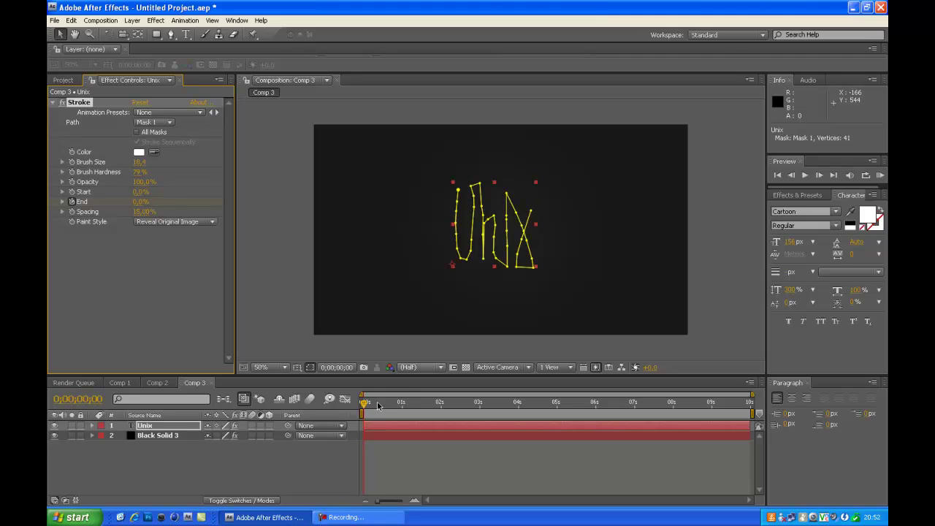
# Set the stroke's End value to 100% at 0;00;02;29
pyautogui.click(429, 404)
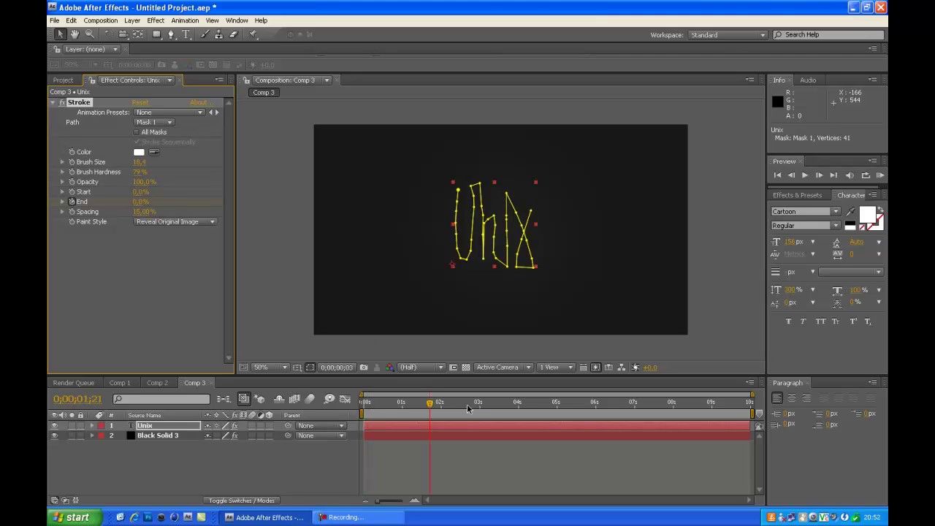
pyautogui.moveTo(477, 407); pyautogui.dragTo(480, 407)
pyautogui.click(141, 203)
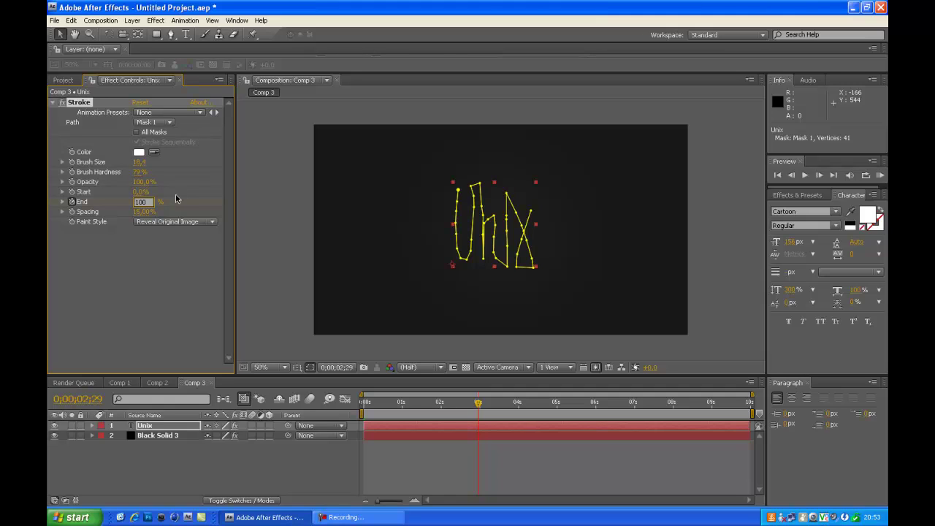
pyautogui.write('100')
pyautogui.press('Return')
# Preview the write-on animation from the first frame to about 0;00;03;05 with the Black Solid 3 layer selected
pyautogui.moveTo(480, 402); pyautogui.dragTo(264, 401)
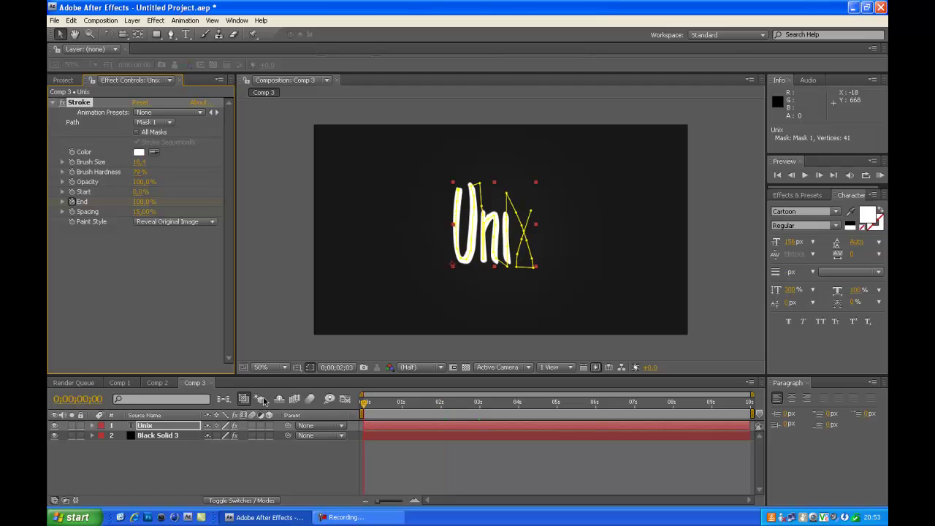
pyautogui.click(161, 435)
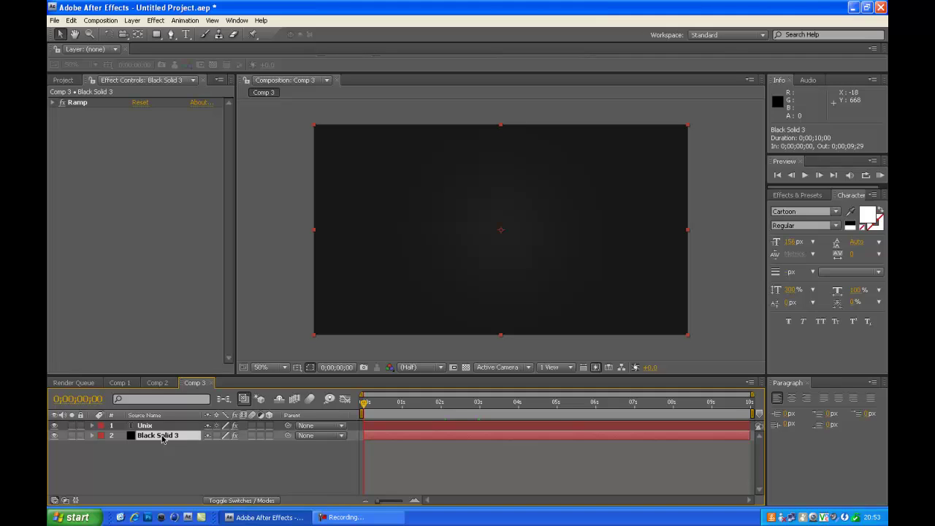
pyautogui.press('space')
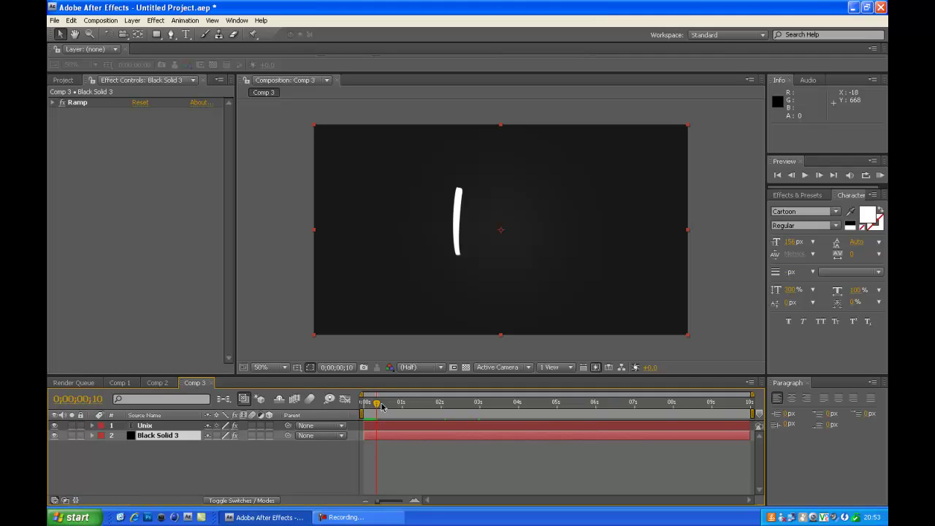
pyautogui.moveTo(377, 403); pyautogui.dragTo(371, 403)
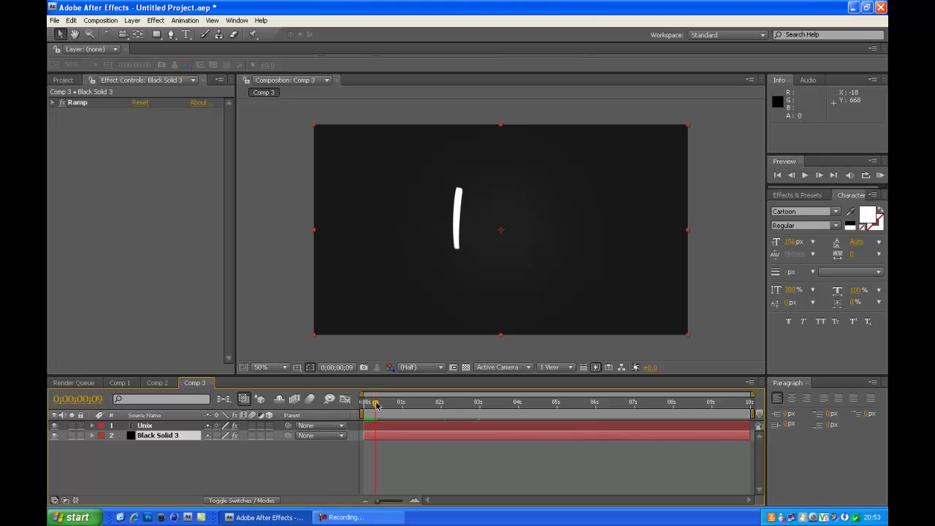
pyautogui.moveTo(376, 404); pyautogui.dragTo(487, 406)
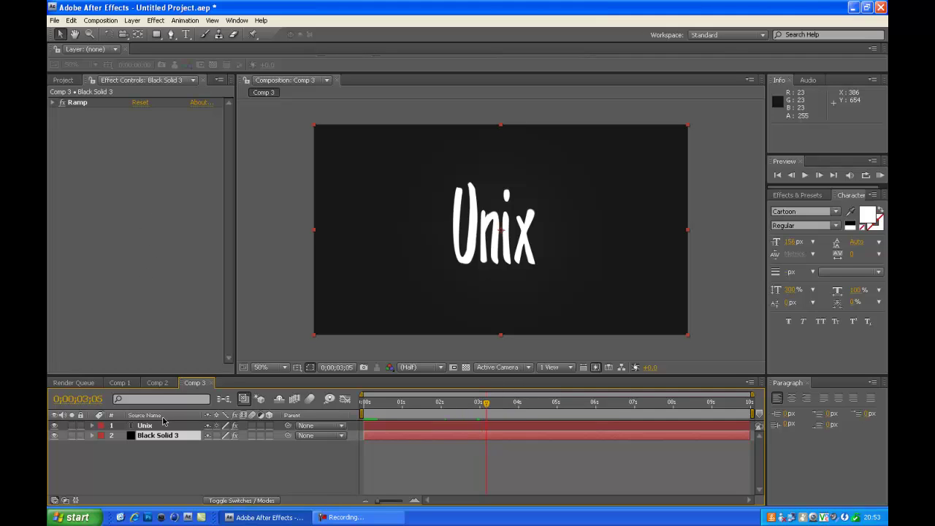
# Apply the Knoll Light Factory LF Glow effect to the Black Solid 3 layer
pyautogui.click(156, 20)
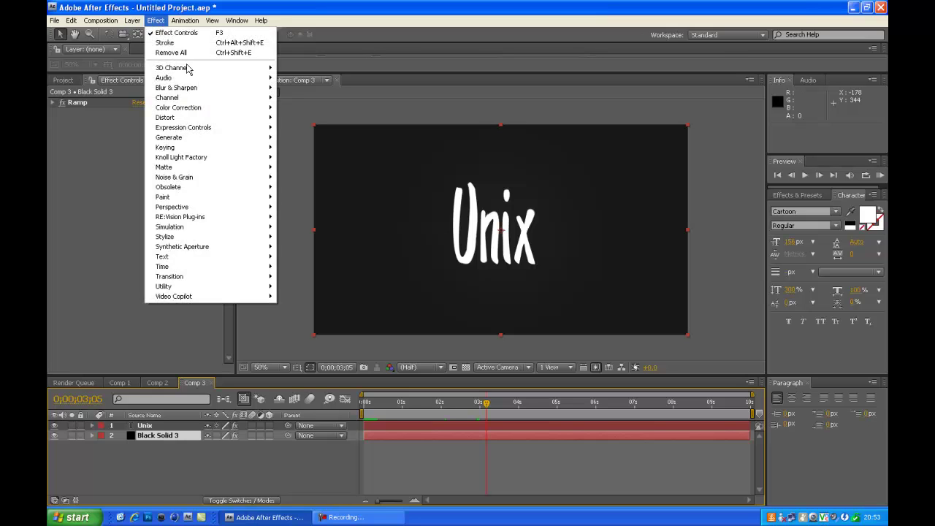
pyautogui.moveTo(212, 157)
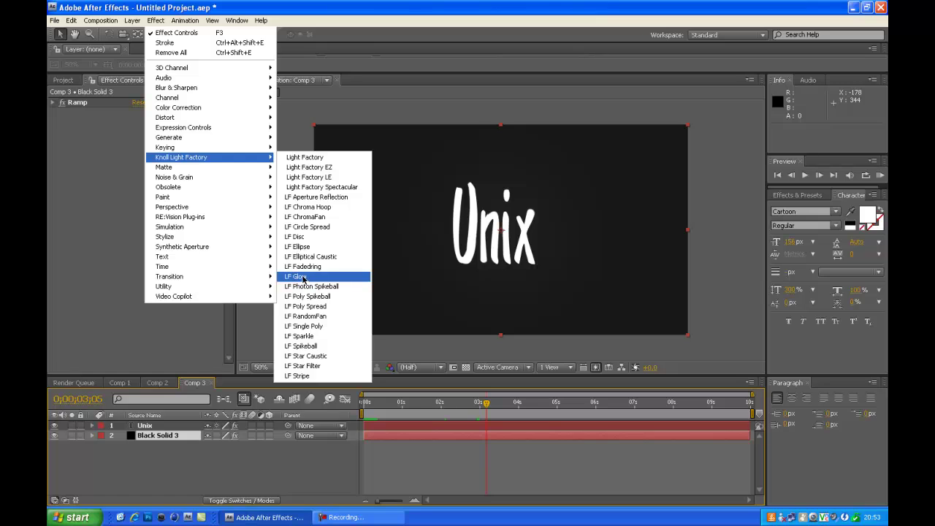
pyautogui.click(303, 279)
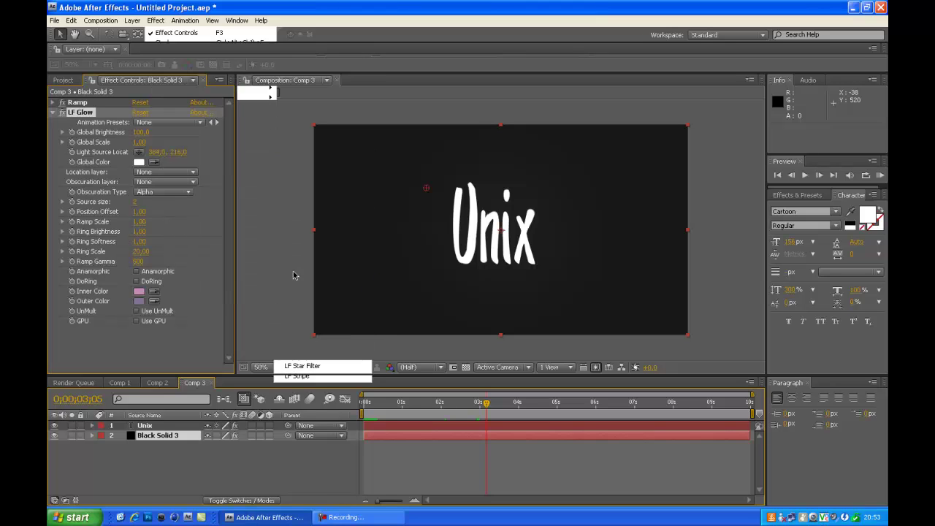
# Set the LF Glow's Global Brightness to 80 and Global Scale to 0,65, and place its light source atop the letter U at 532, 202
pyautogui.click(141, 133)
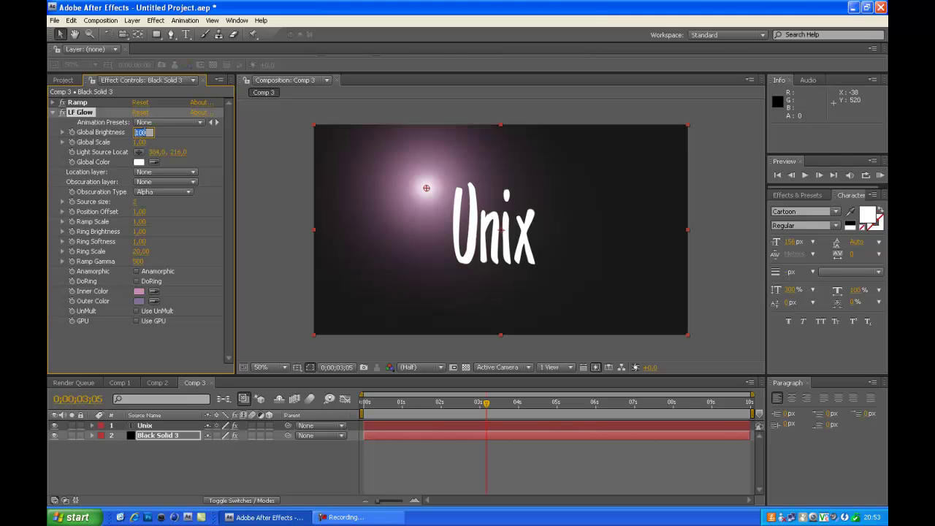
pyautogui.press('BackSpace')
pyautogui.click(141, 142)
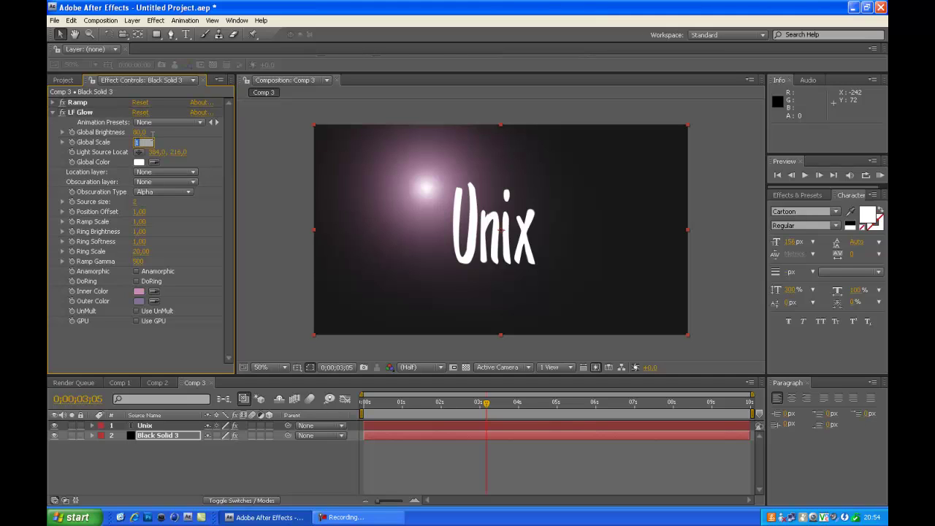
pyautogui.write('0,65')
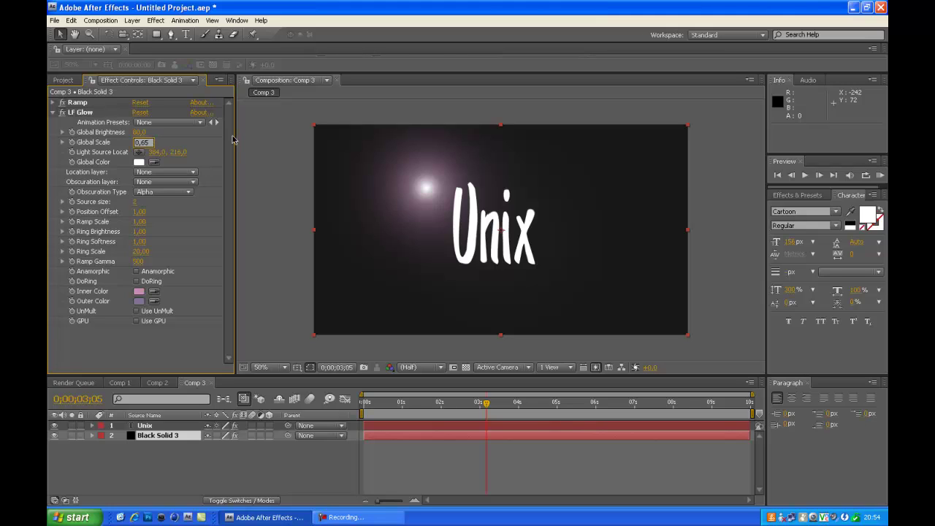
pyautogui.press('Return')
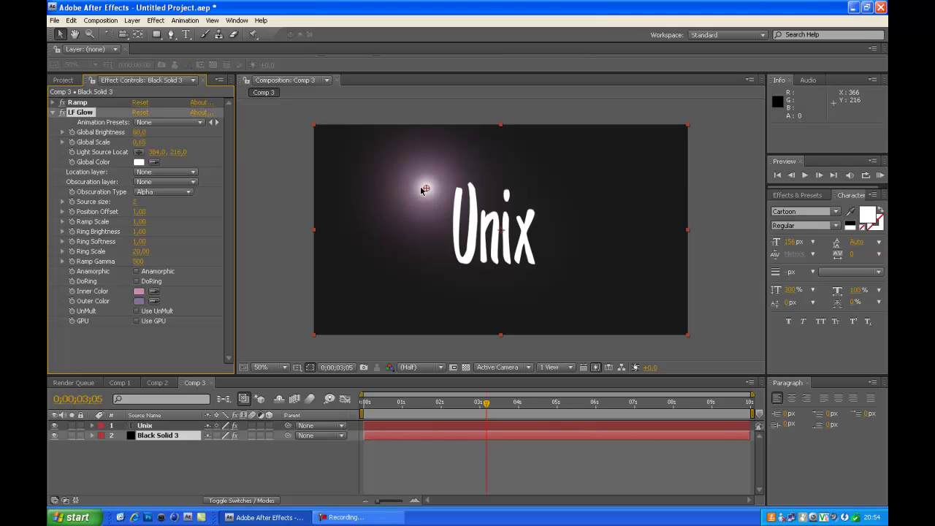
pyautogui.moveTo(426, 189); pyautogui.dragTo(469, 186)
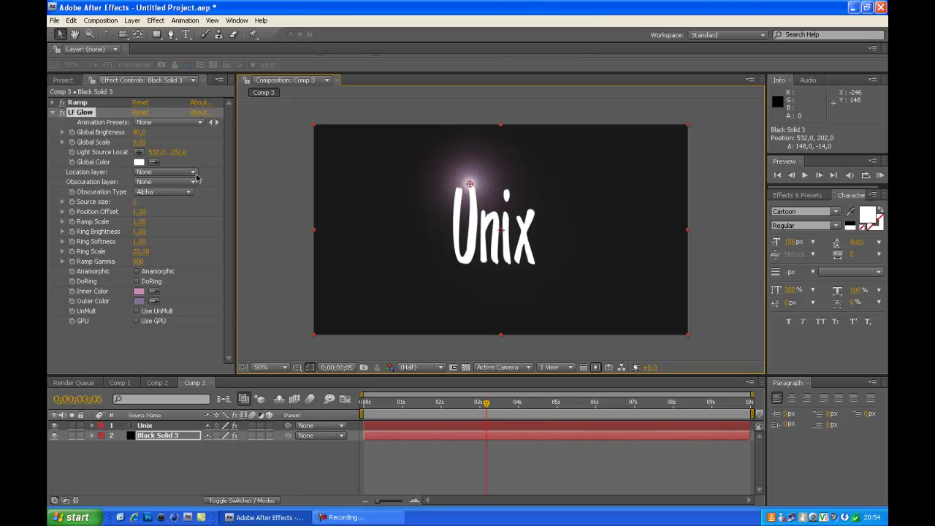
# Enable keyframing for the glow's Global Brightness and Global Scale at 0;00;03;05, with both values at 0
pyautogui.click(71, 138)
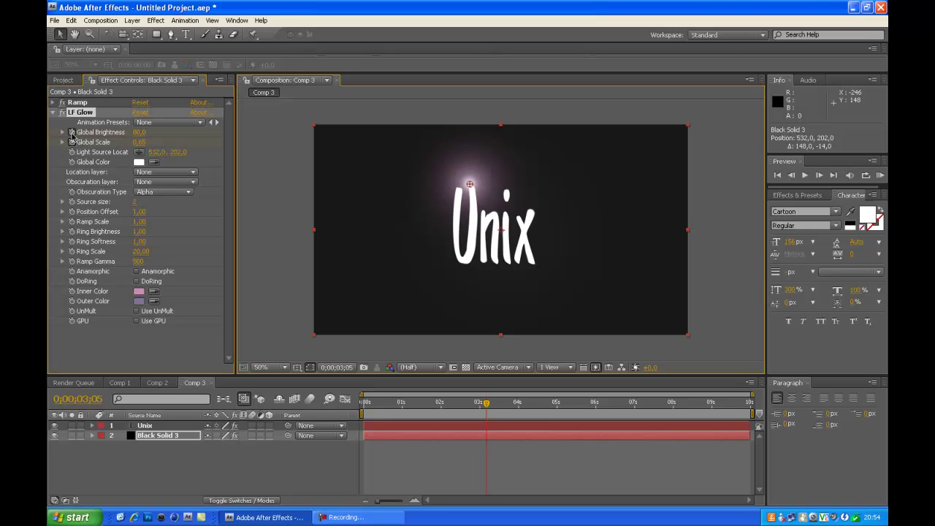
pyautogui.click(136, 130)
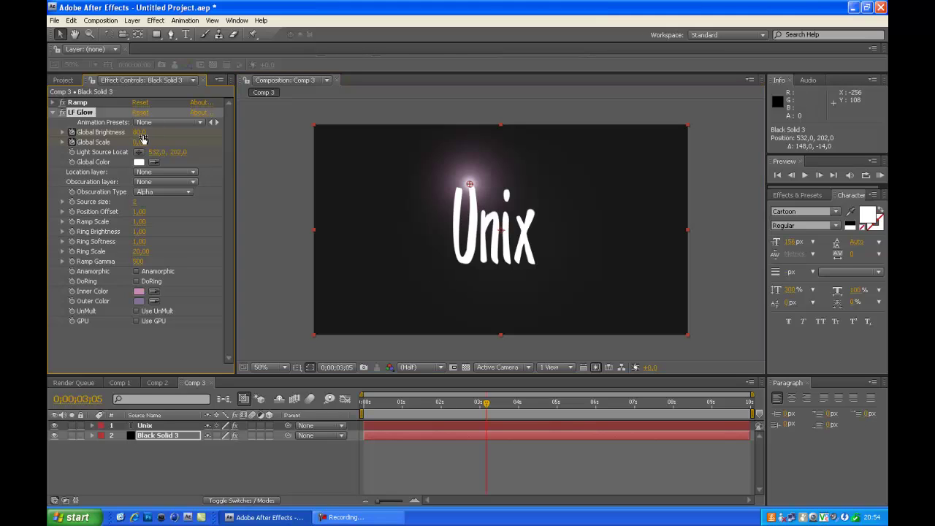
pyautogui.click(136, 131)
pyautogui.write('0')
pyautogui.press('Tab')
pyautogui.write('0')
pyautogui.press('Return')
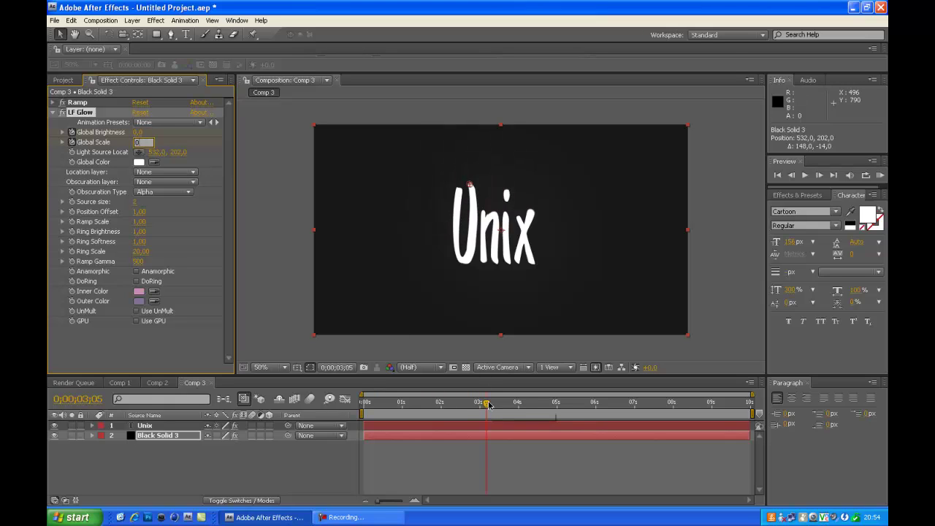
# Keyframe the glow's Global Brightness at 80 and Global Scale at 0,65 at 0;00;03;27
pyautogui.moveTo(493, 406); pyautogui.dragTo(517, 407)
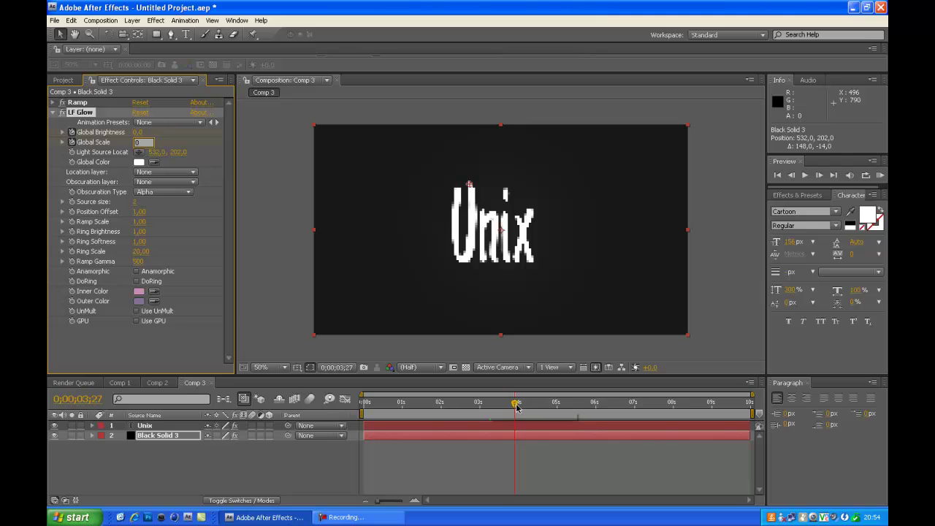
pyautogui.click(136, 132)
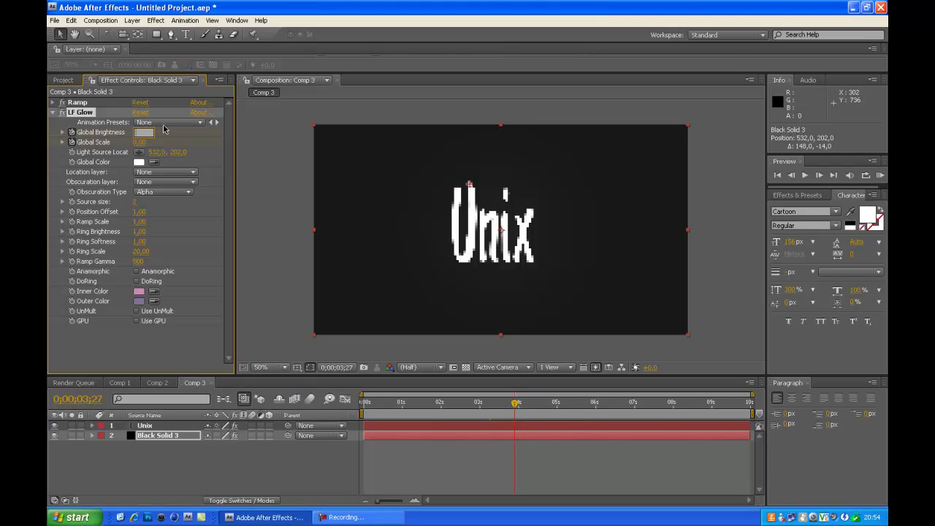
pyautogui.write('80')
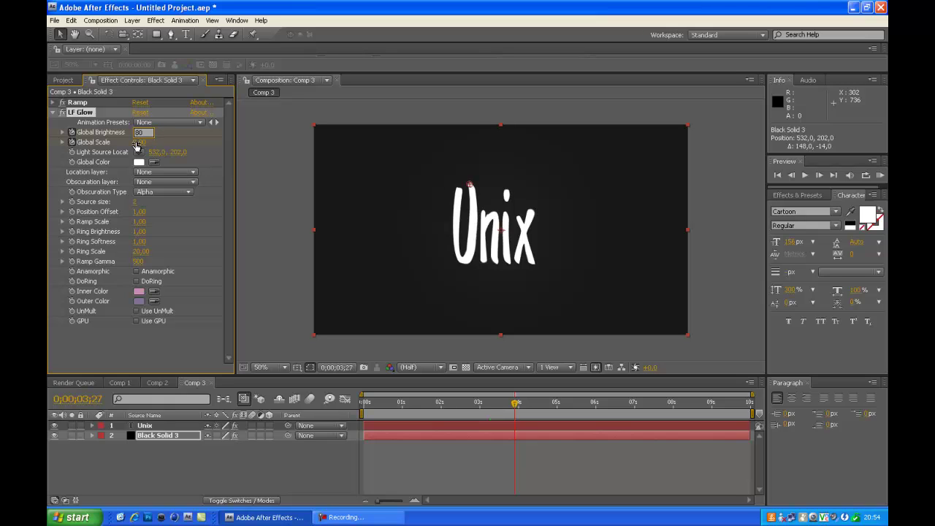
pyautogui.click(136, 142)
pyautogui.press('Return')
# Keyframe the glow's Global Brightness at 0 at 0;00;04;11 along with its Global Scale, and collapse the LF Glow settings
pyautogui.moveTo(516, 404); pyautogui.dragTo(539, 407)
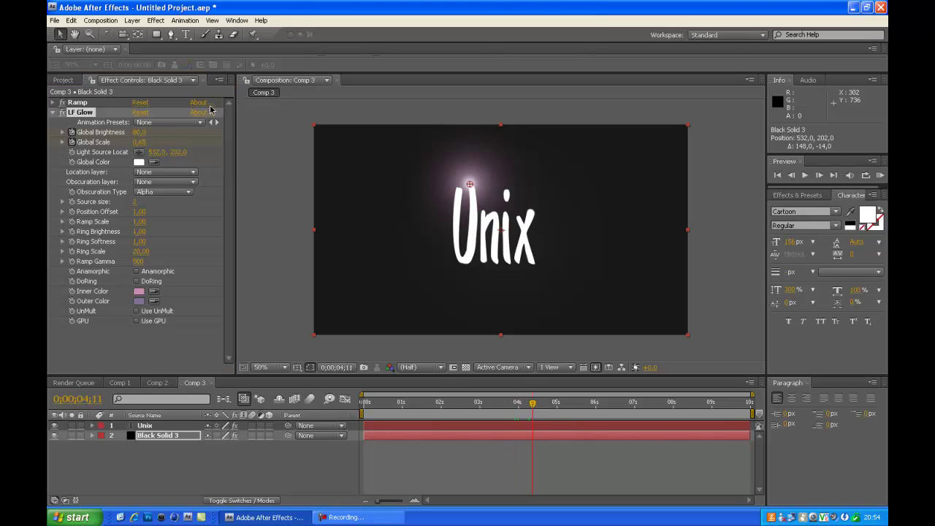
pyautogui.click(138, 132)
pyautogui.write('0')
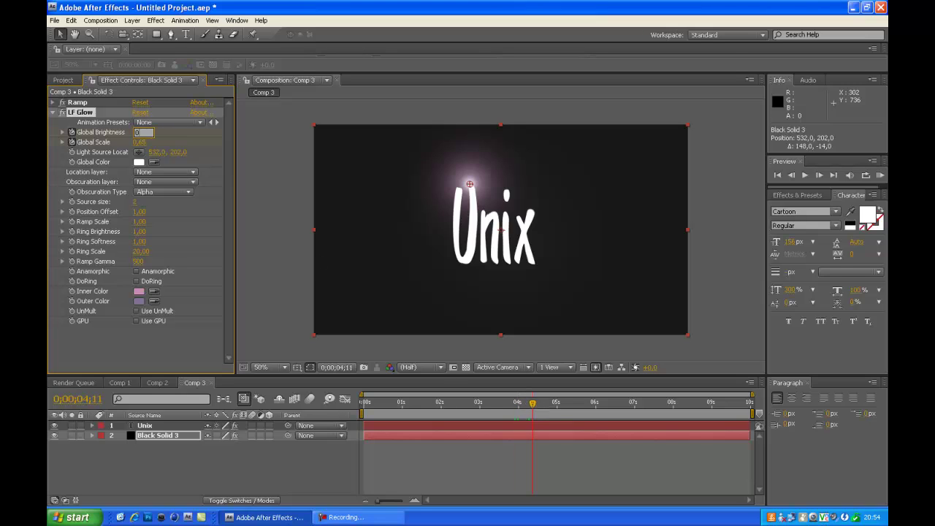
pyautogui.click(142, 143)
pyautogui.click(52, 112)
pyautogui.click(53, 113)
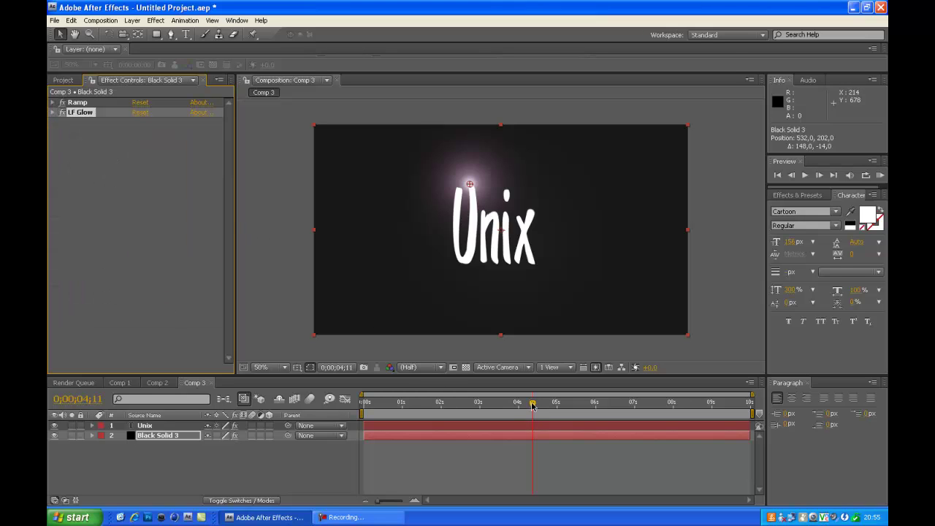
# Preview the write-on animation from near the first frame and the glow from 0;00;03;14
pyautogui.moveTo(533, 407); pyautogui.dragTo(398, 398)
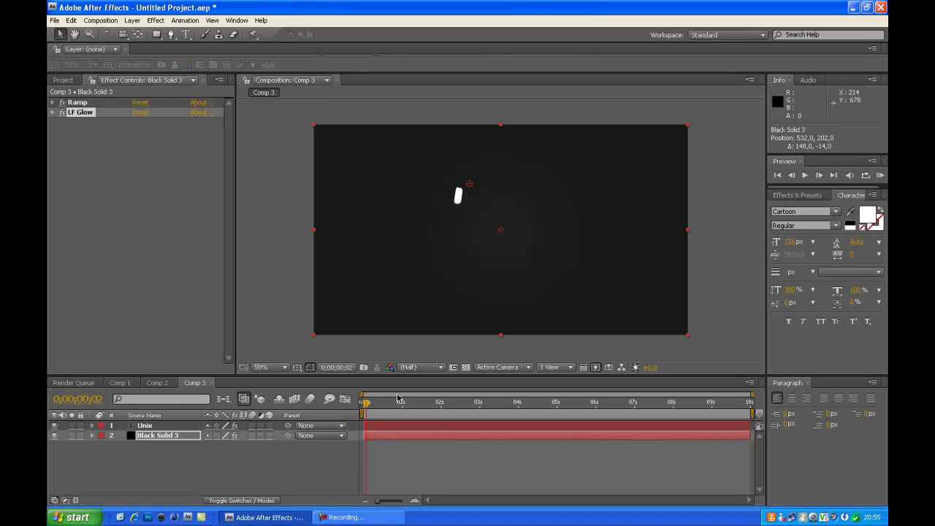
pyautogui.hotkey('alt', 'space')
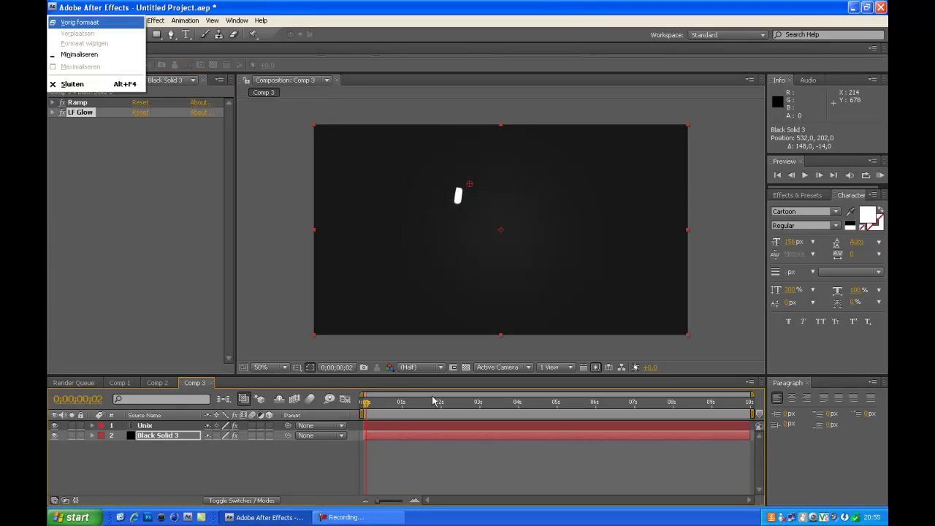
pyautogui.click(233, 364)
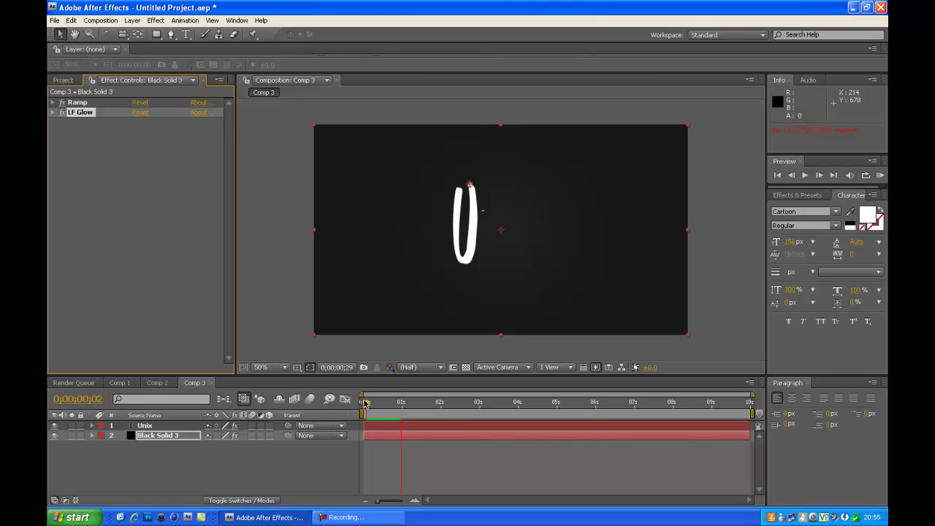
pyautogui.moveTo(365, 404); pyautogui.dragTo(496, 406)
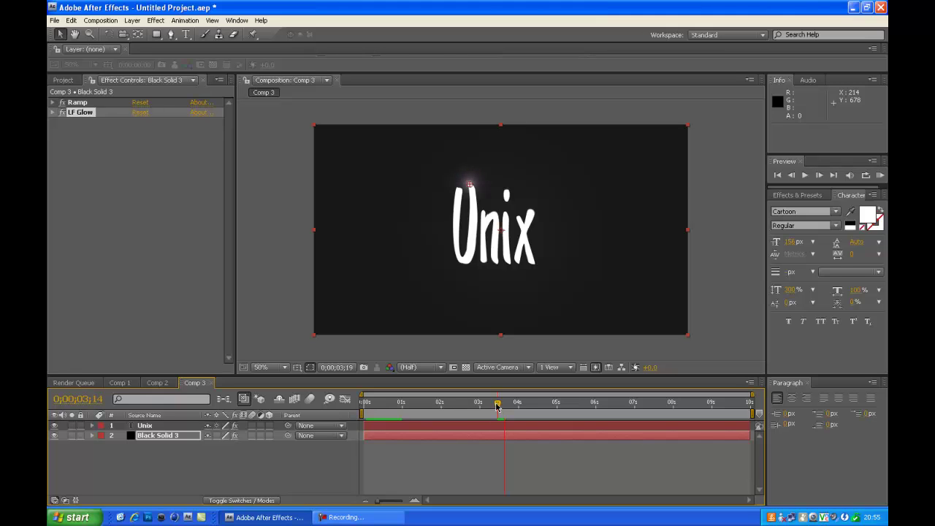
# Expand the LF Glow settings and set the glow's Inner Color to bright red F00F0F
pyautogui.click(53, 113)
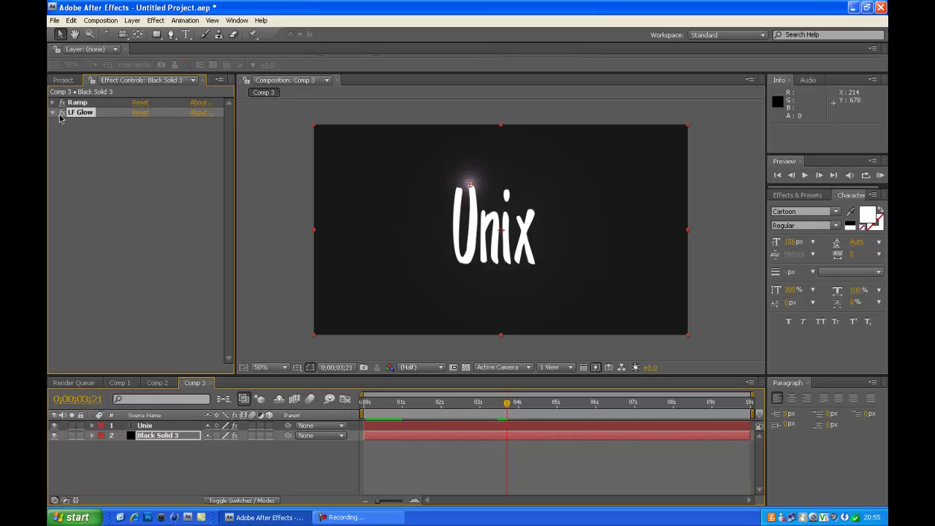
pyautogui.click(54, 113)
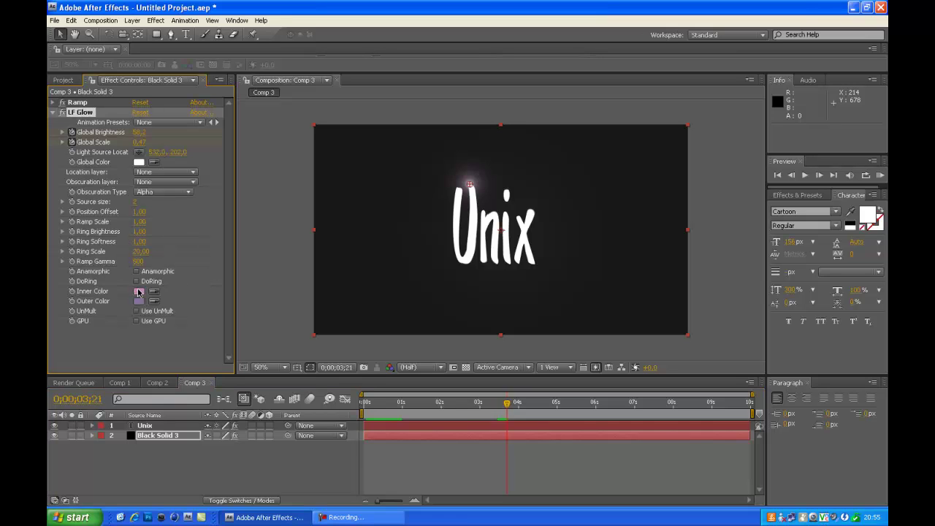
pyautogui.click(138, 293)
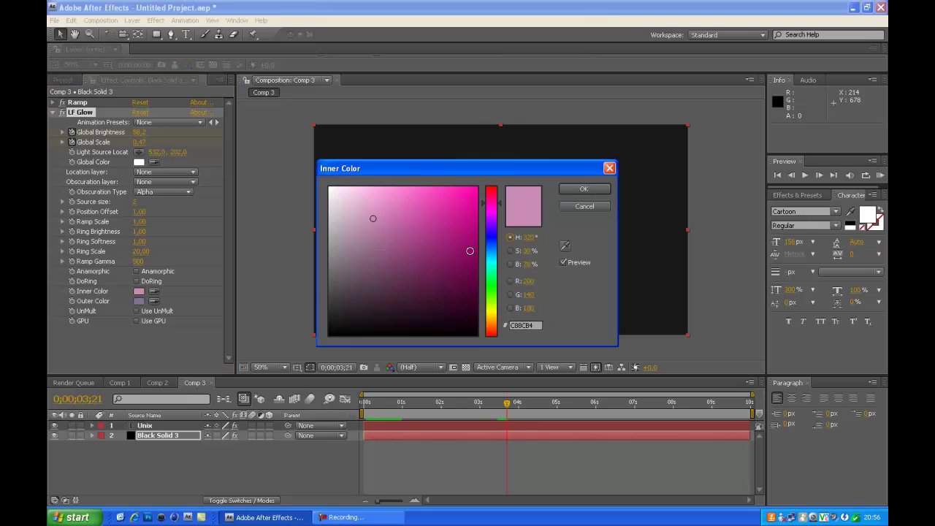
pyautogui.click(492, 199)
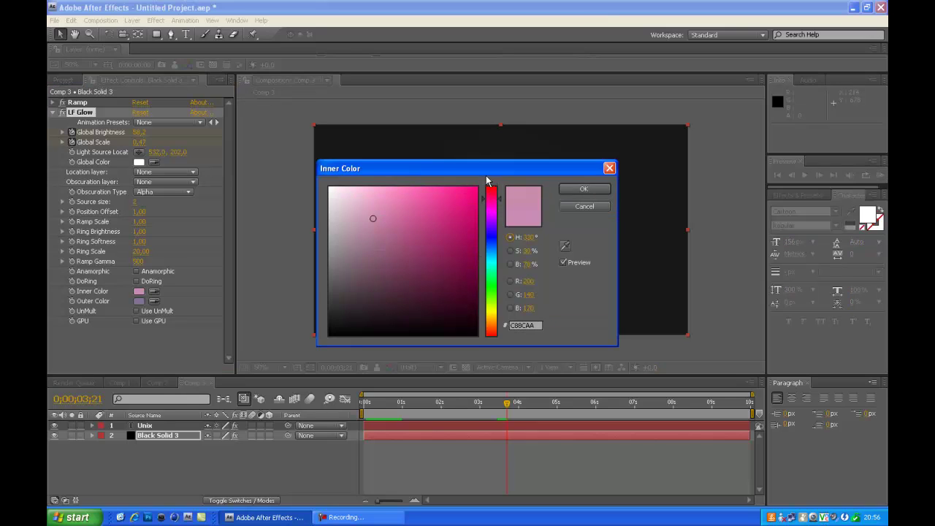
pyautogui.click(492, 187)
pyautogui.click(468, 194)
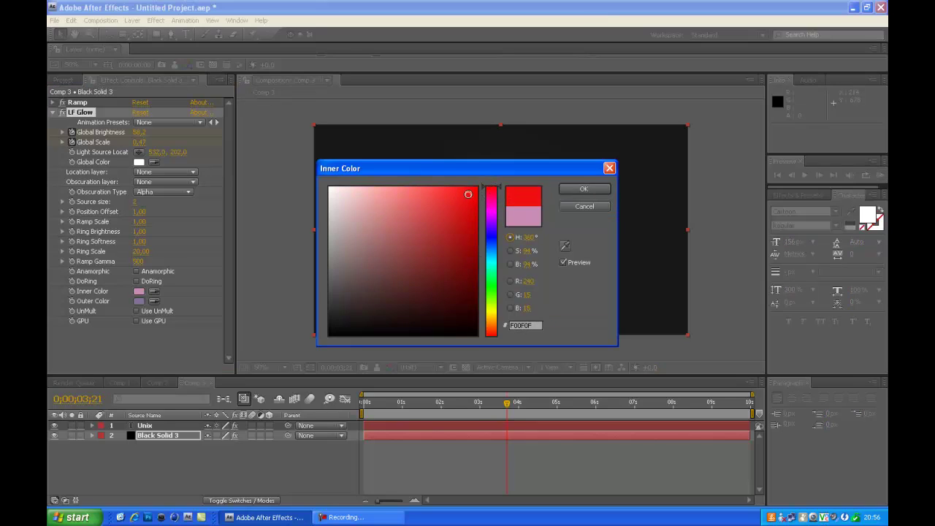
pyautogui.click(583, 189)
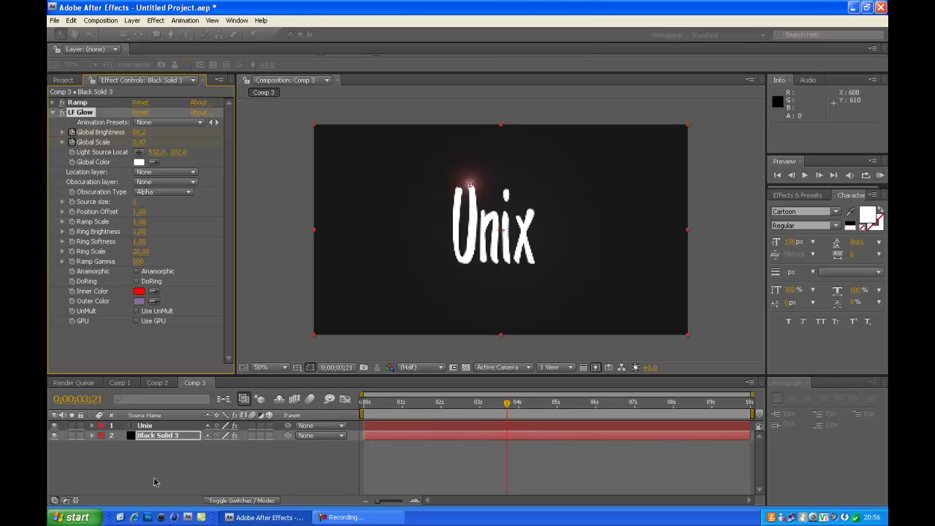
# Minimize all windows to show the desktop
pyautogui.click(121, 517)
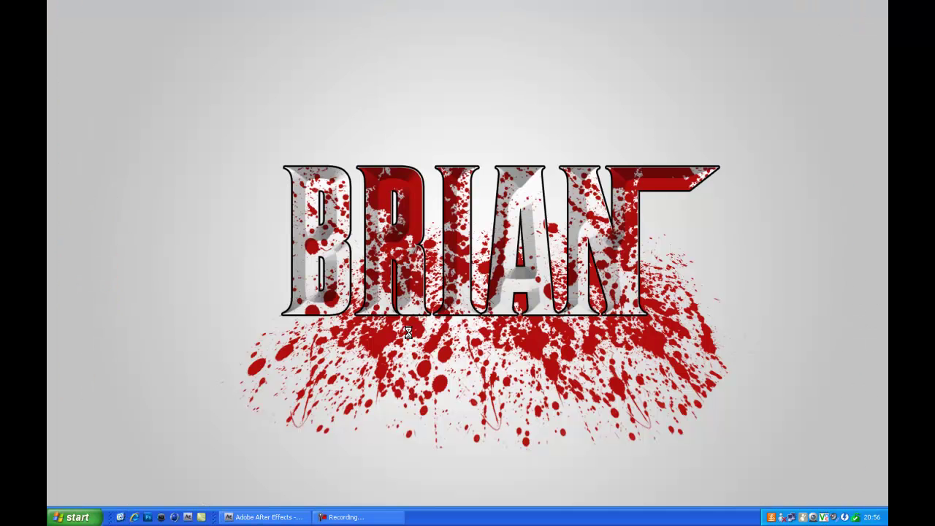